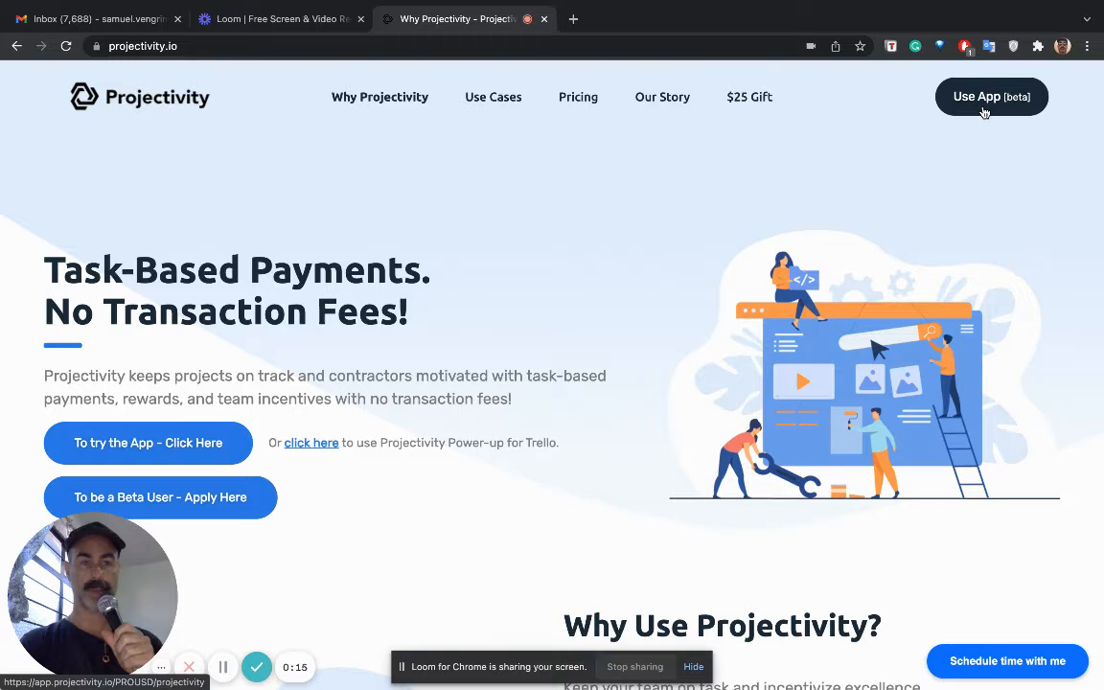
- Open the Projectivity web app and start a new project named "projectivity"
click(983, 113)
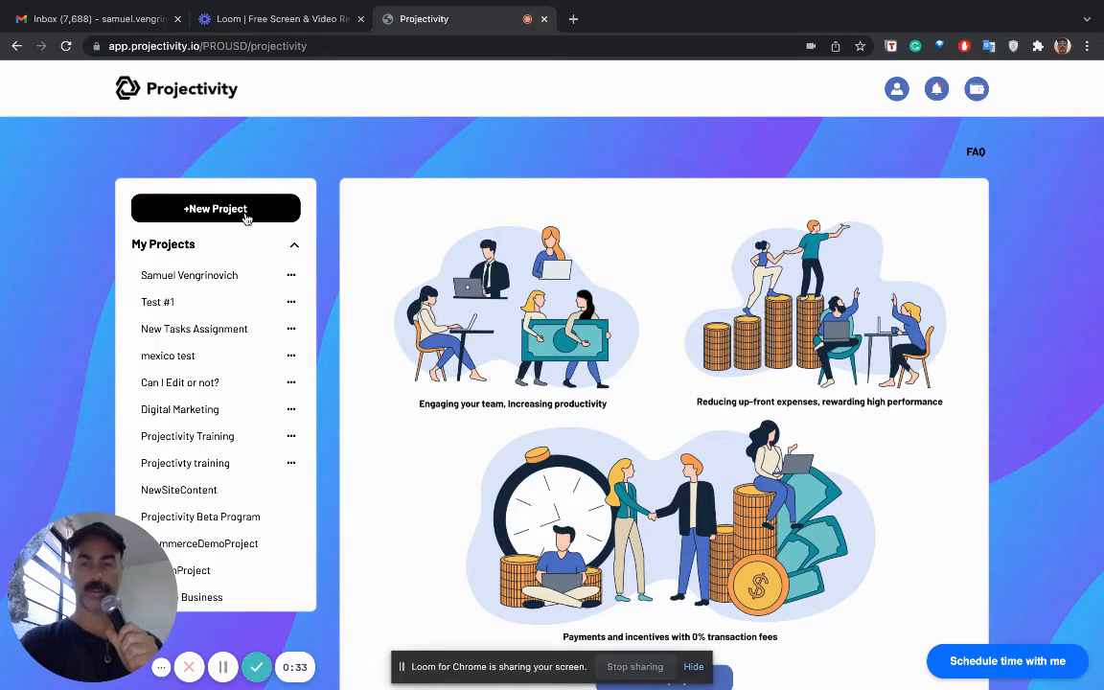
click(294, 244)
click(230, 208)
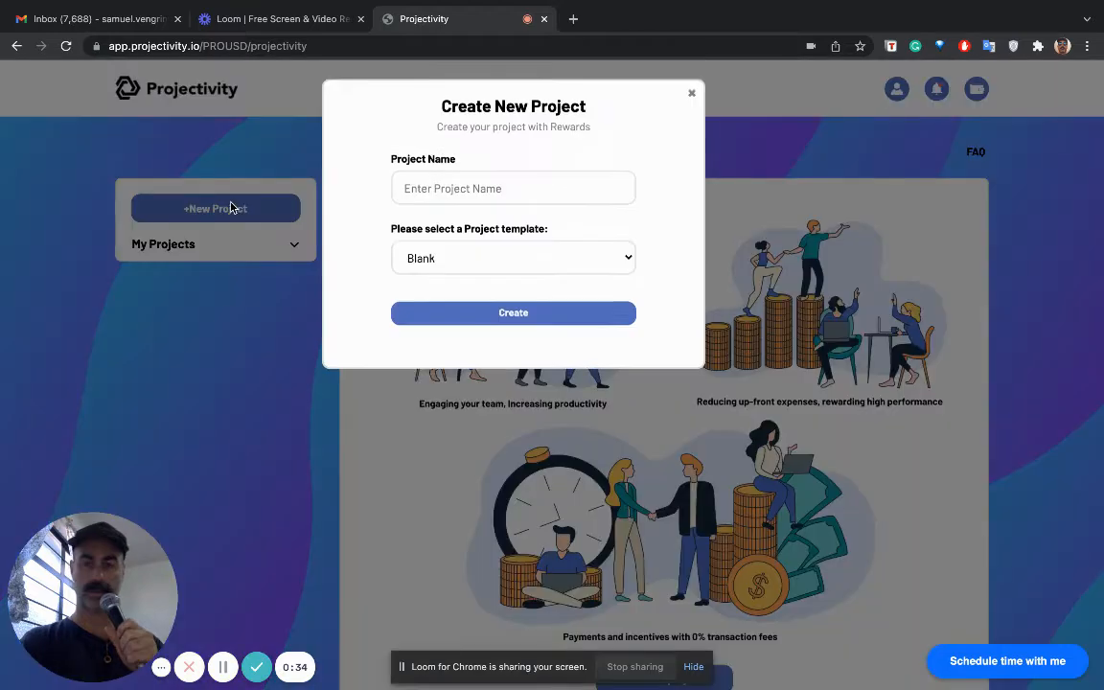
click(434, 187)
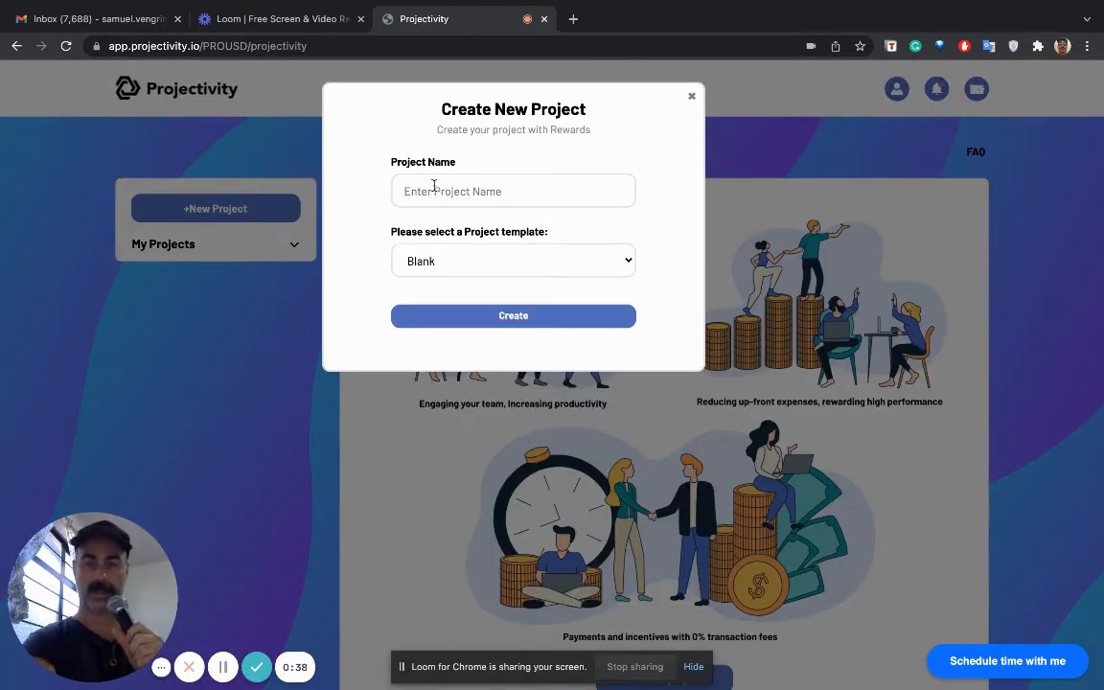
text(pr)
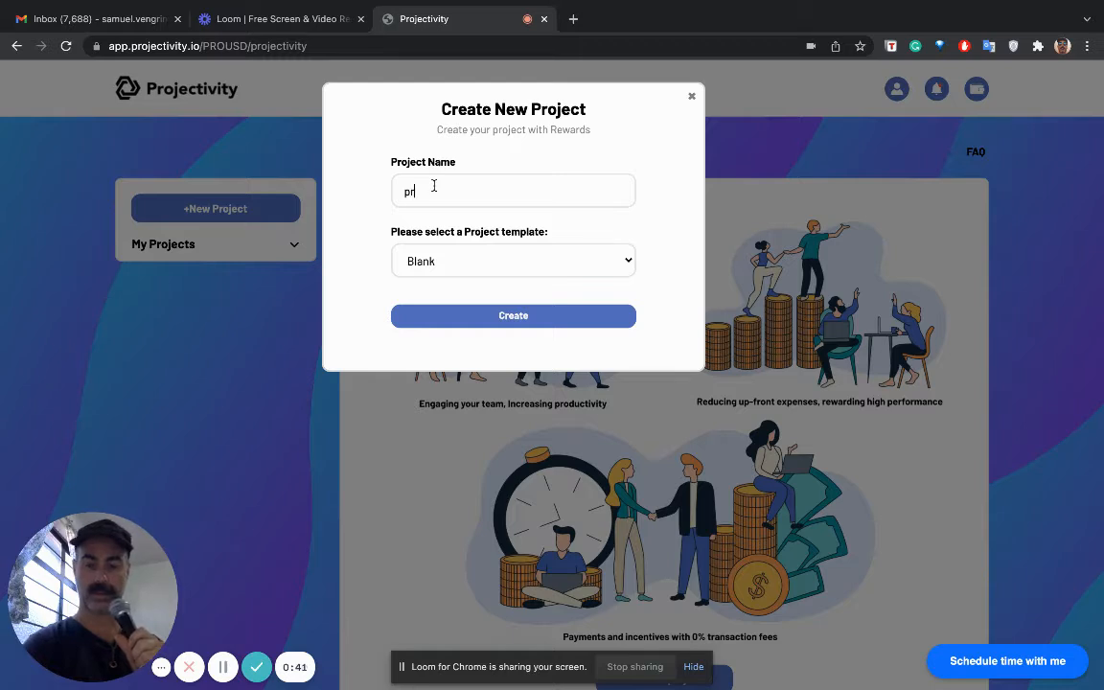
text(ojec)
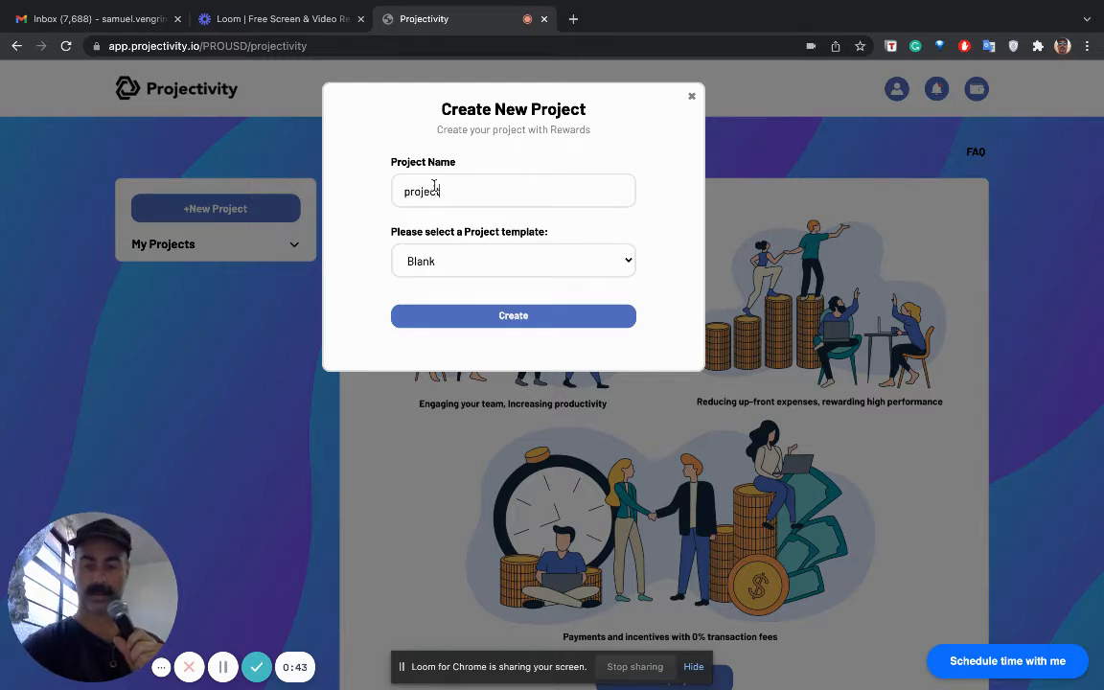
text(tivi)
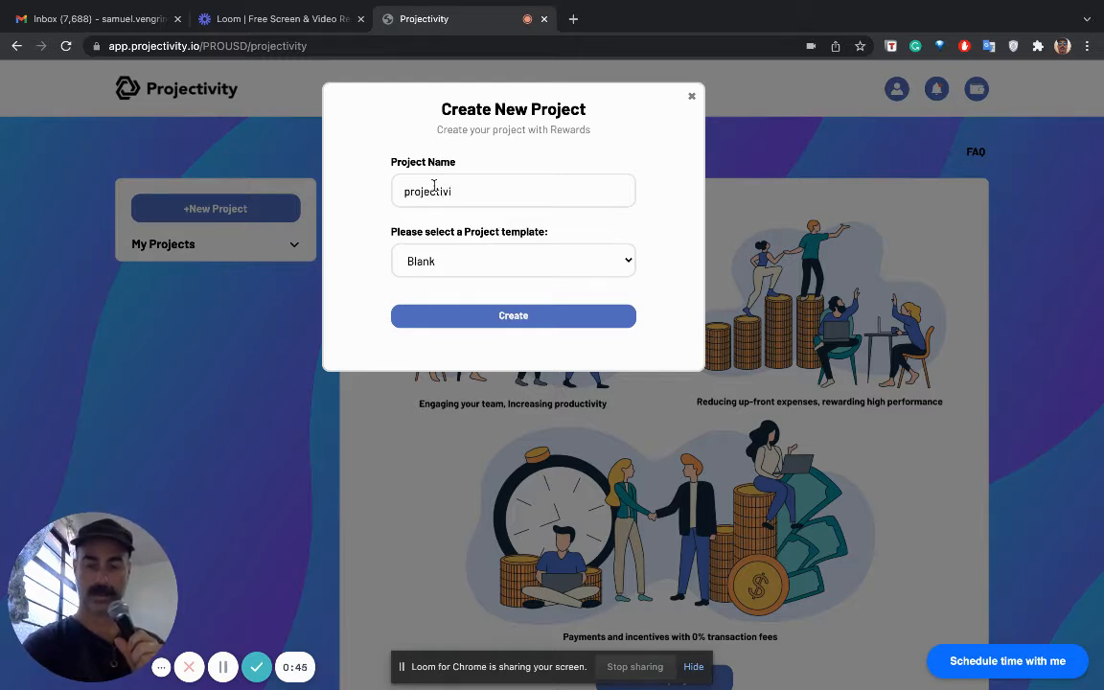
text(ty)
- Choose the Blank project template and create the project
click(485, 265)
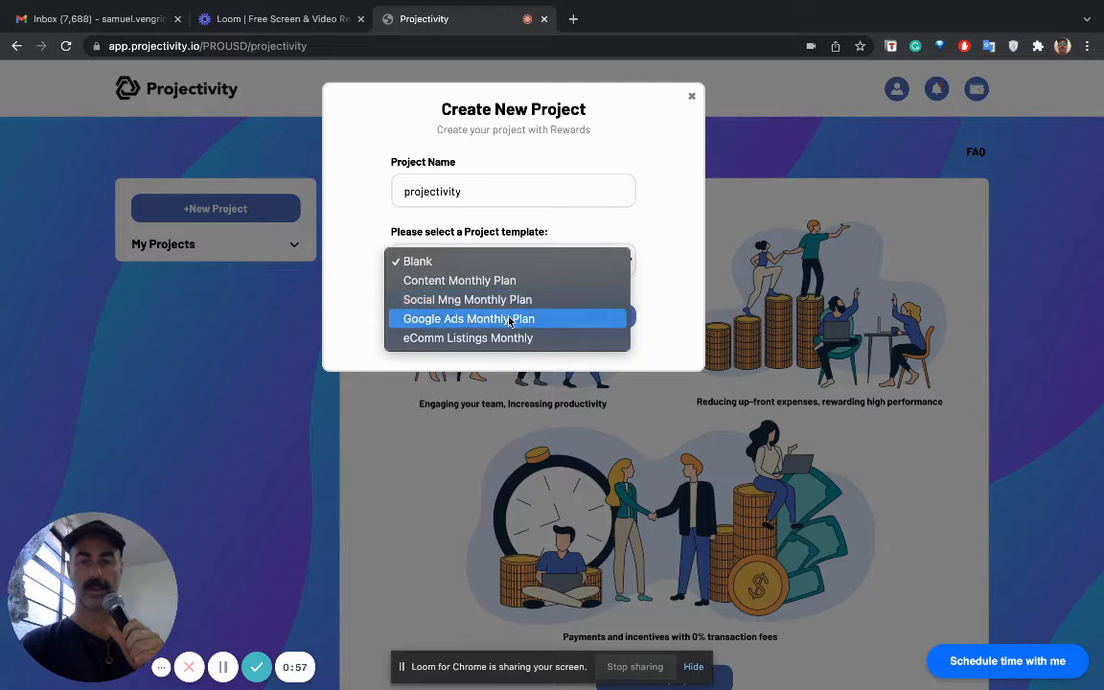
click(484, 262)
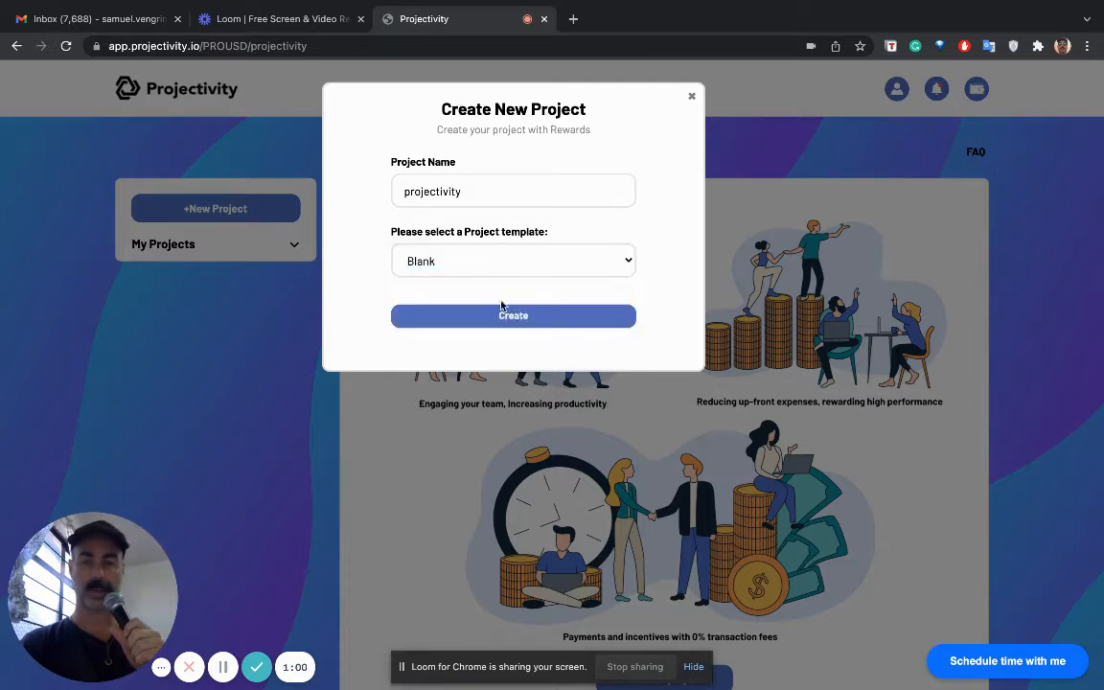
click(515, 326)
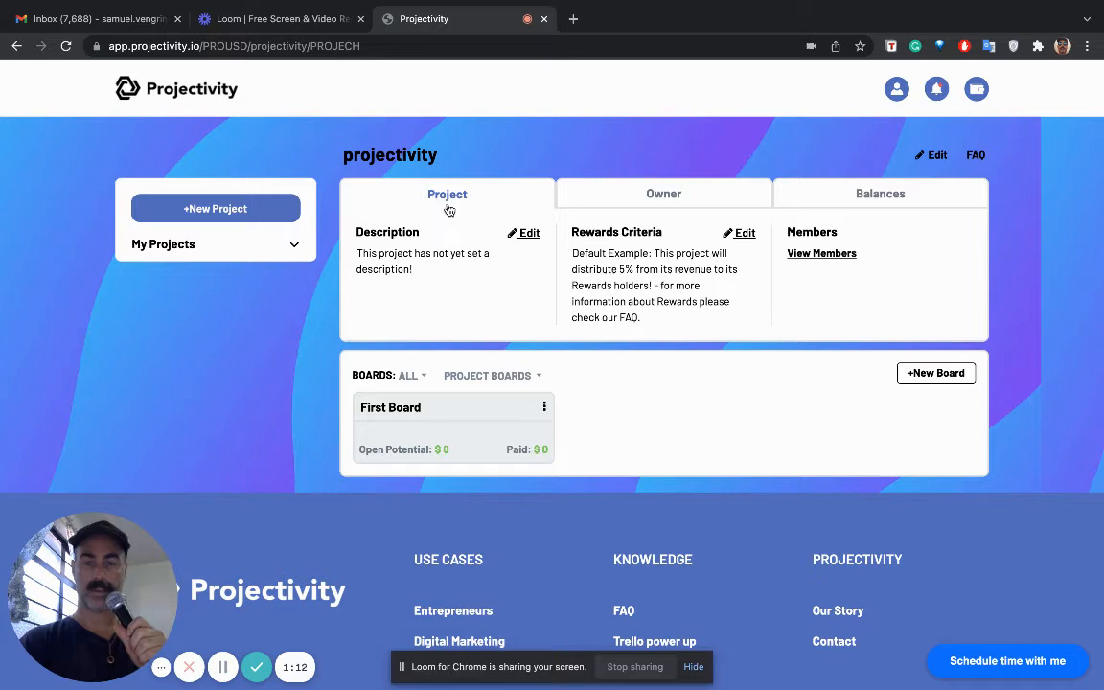
- View the new project's owner details and balances
click(663, 194)
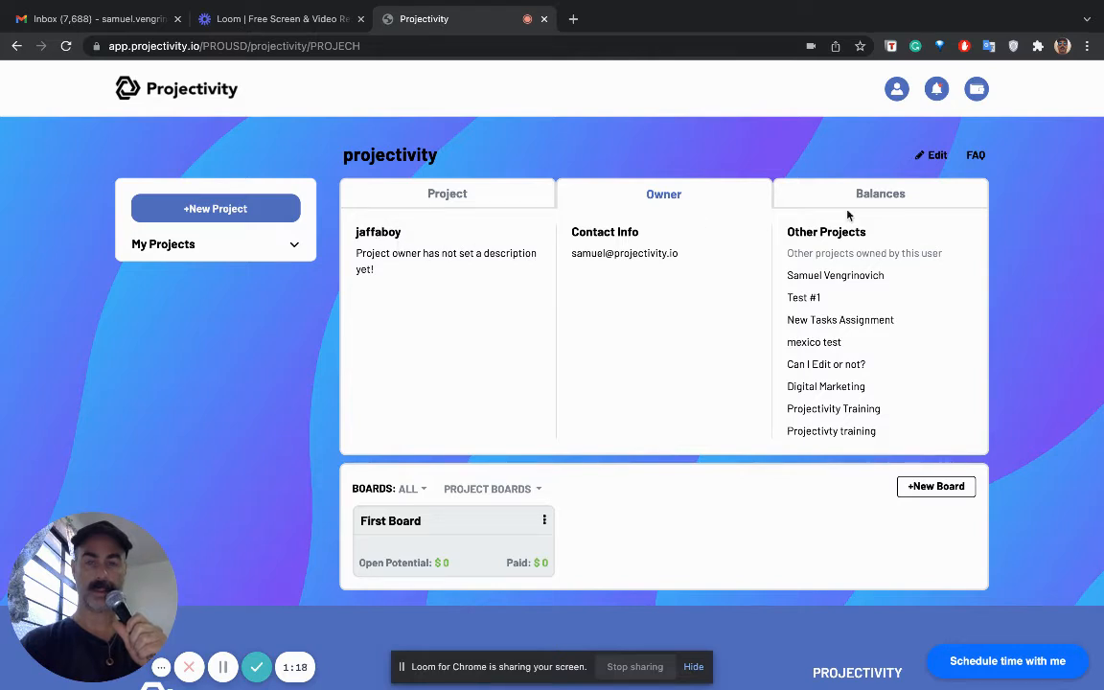
click(895, 194)
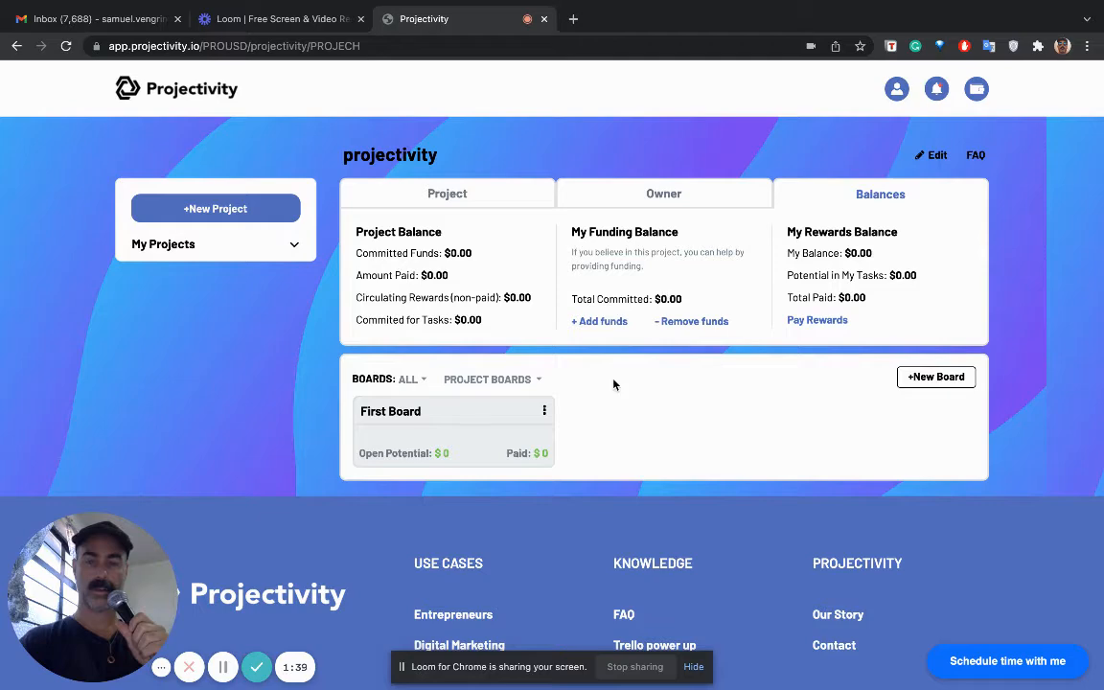
- Open First Board and start a new task titled "graphics" in the IDEAS list
click(500, 419)
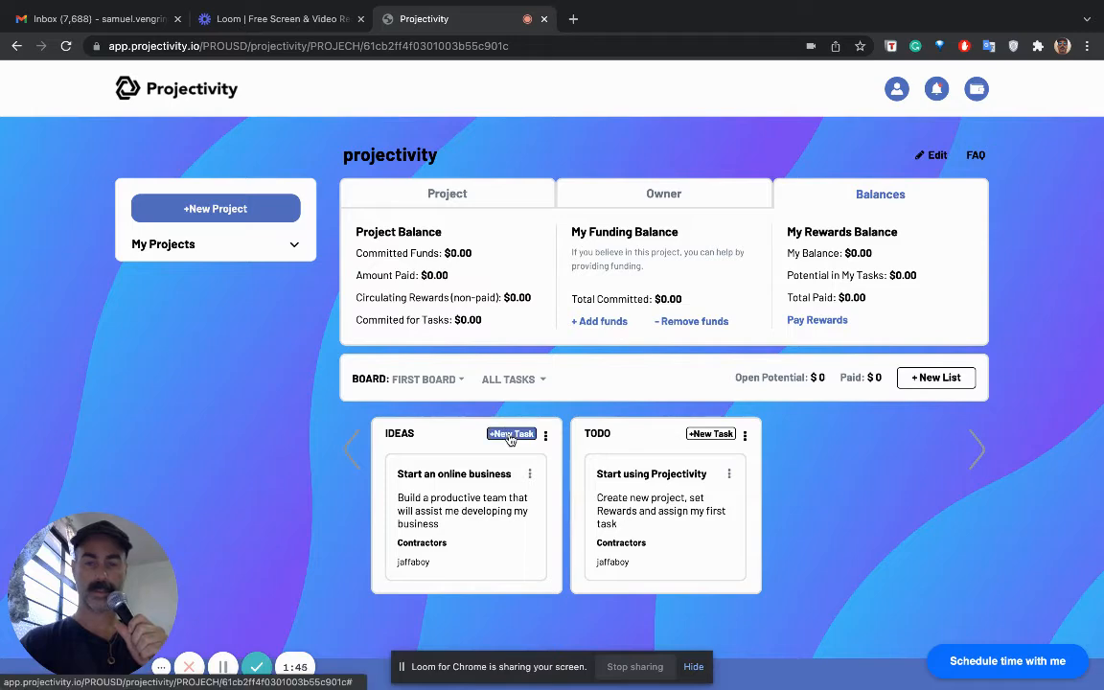
click(511, 436)
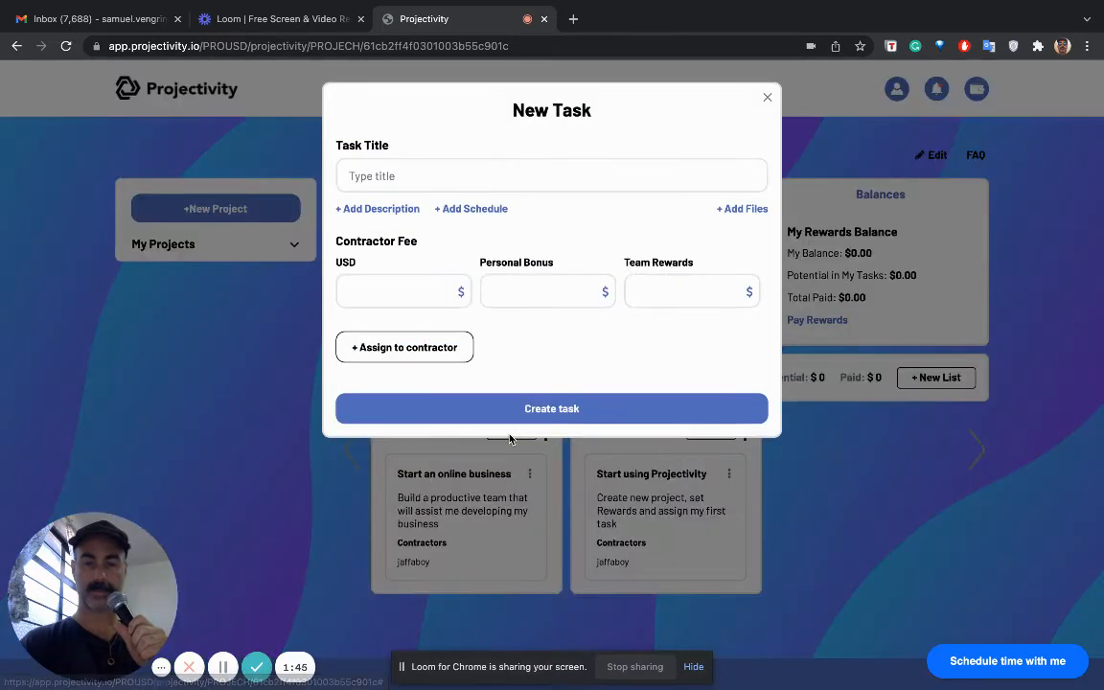
click(408, 172)
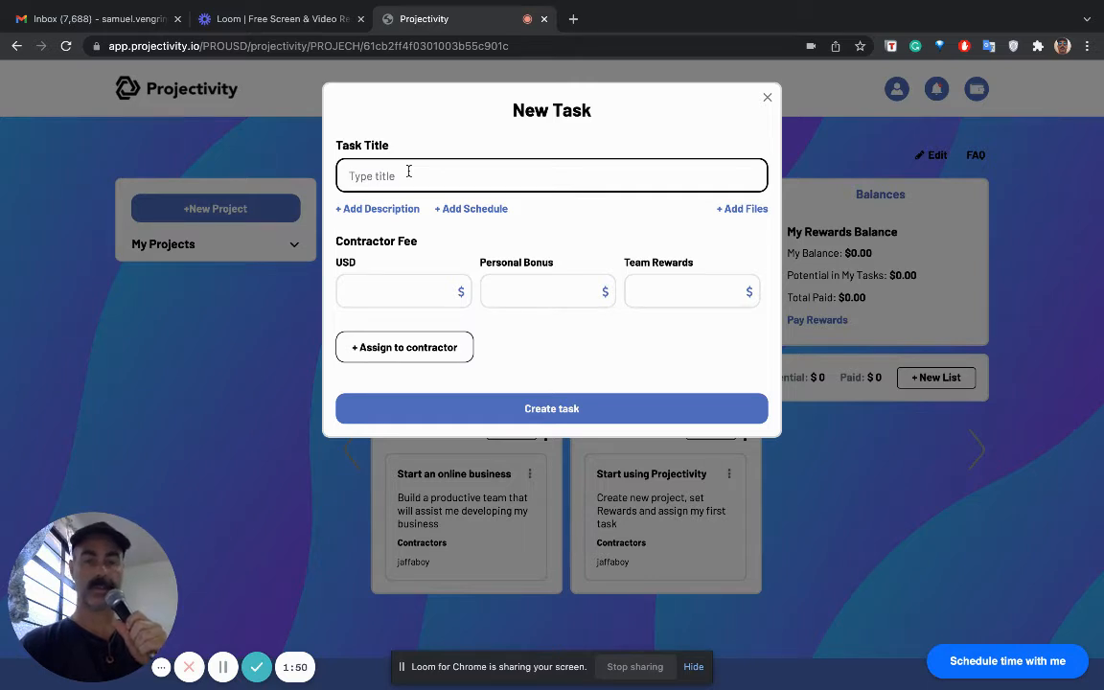
text(gra)
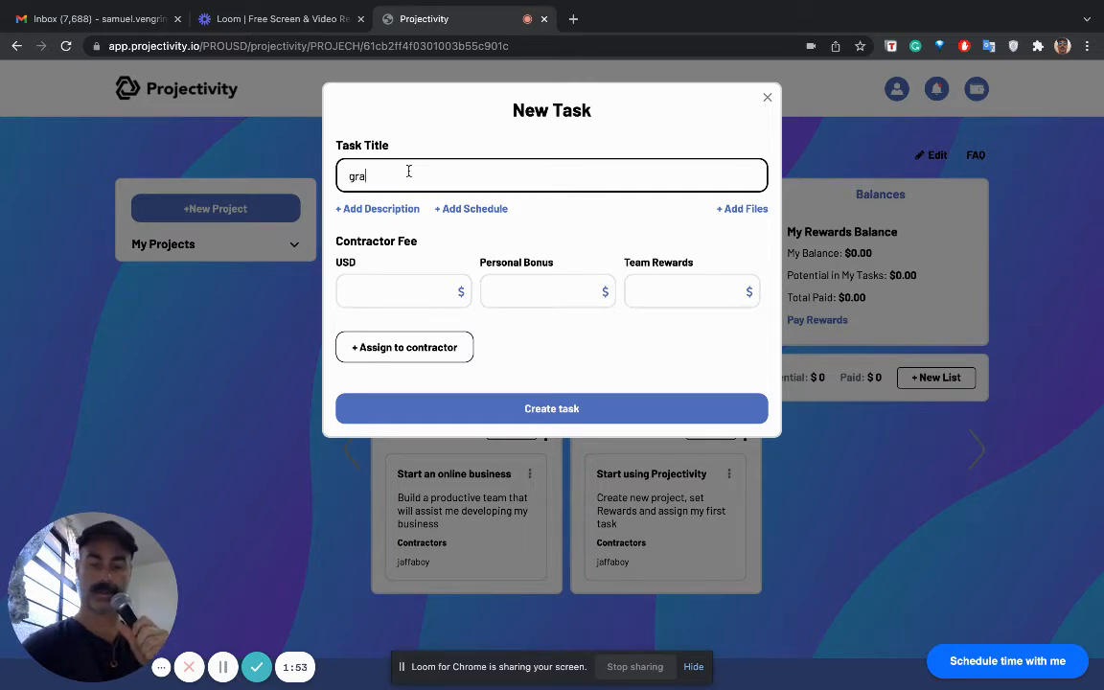
text(phi)
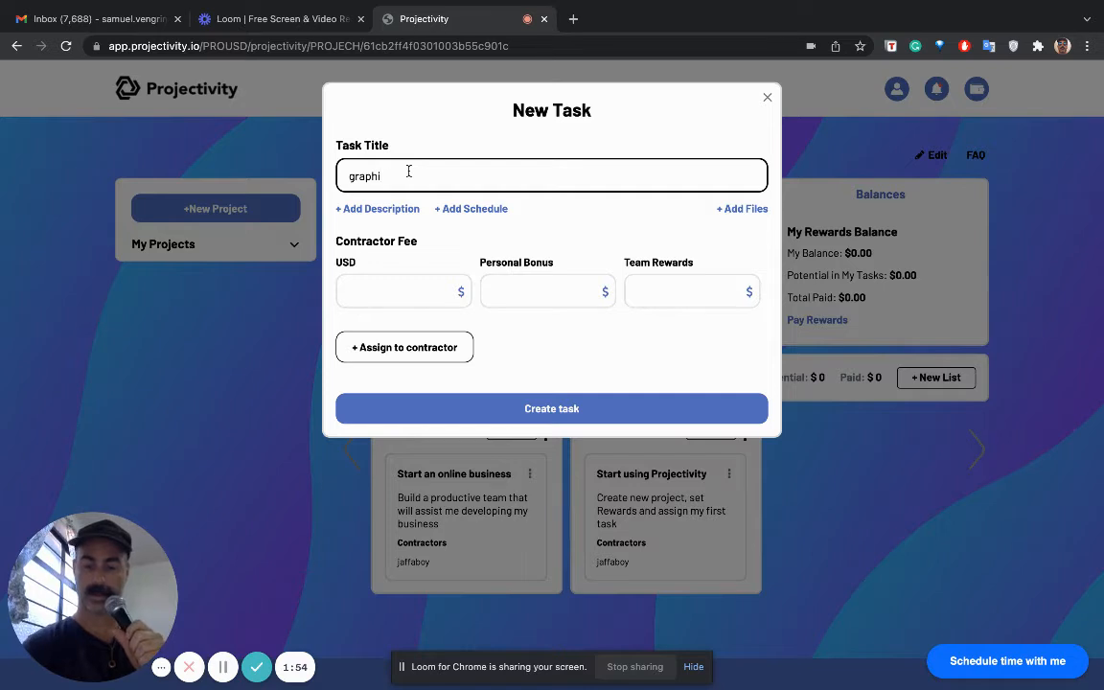
text(cs)
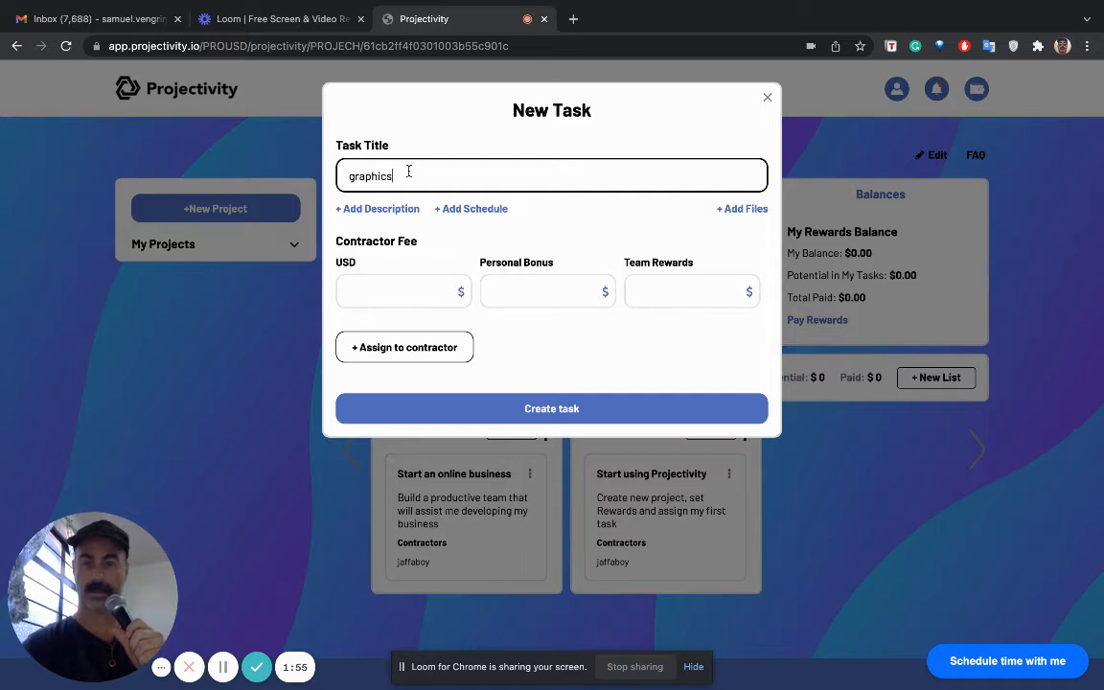
- Set the task's contractor fee to 200 USD and the personal bonus to 100, leaving team rewards empty
click(392, 293)
text(2)
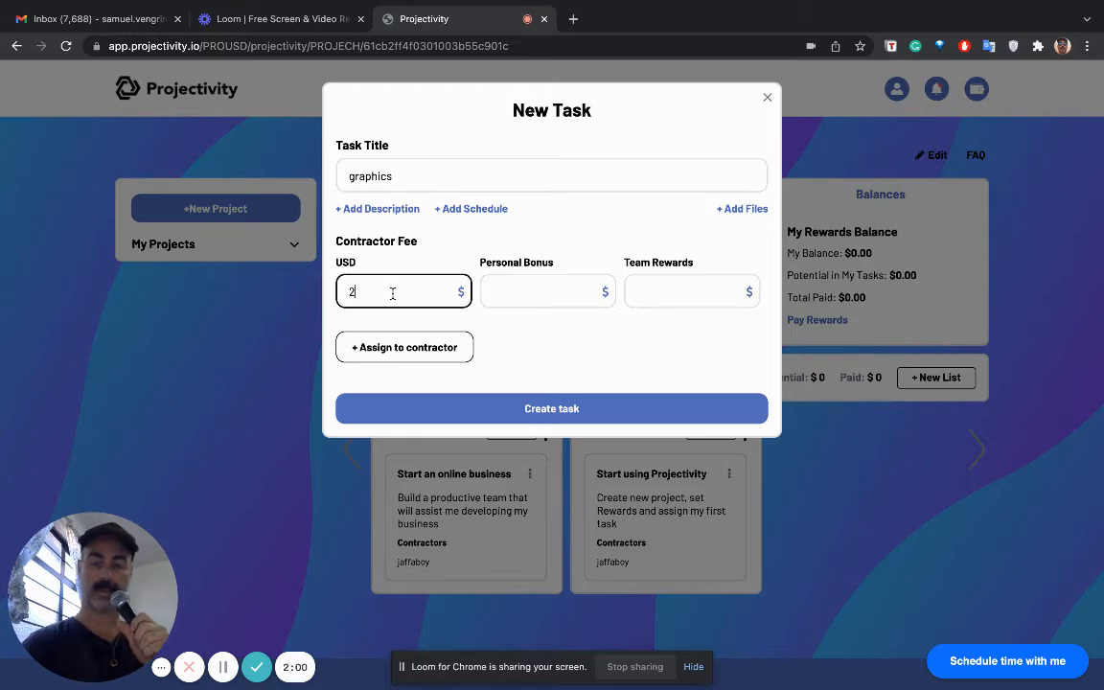
text(00)
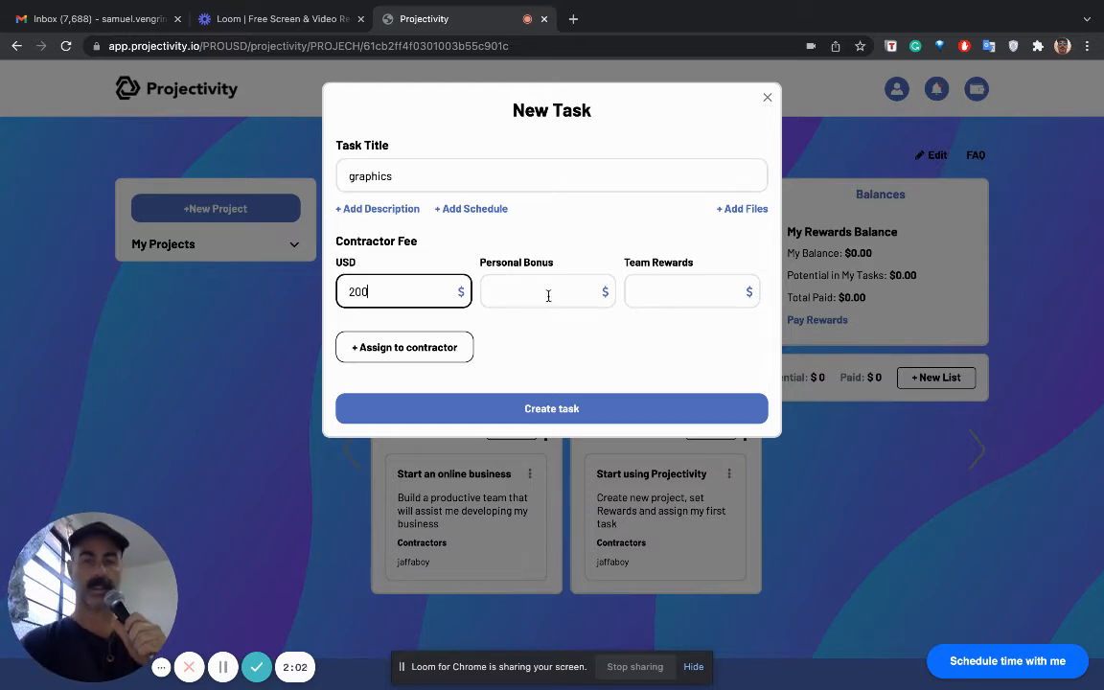
click(546, 295)
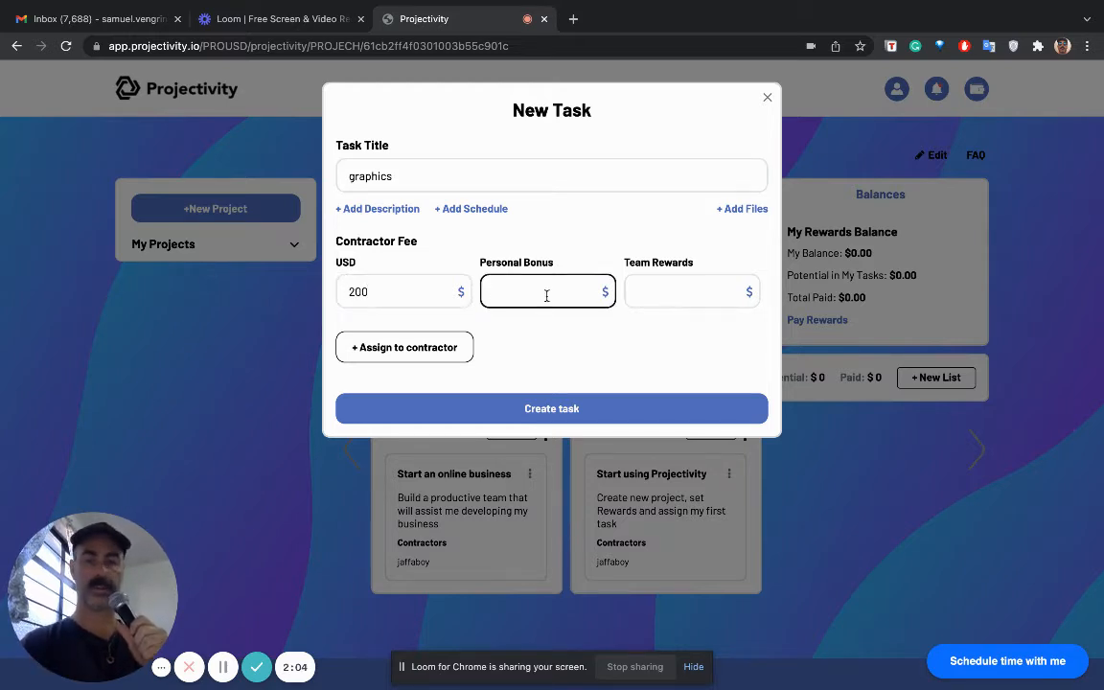
text(100)
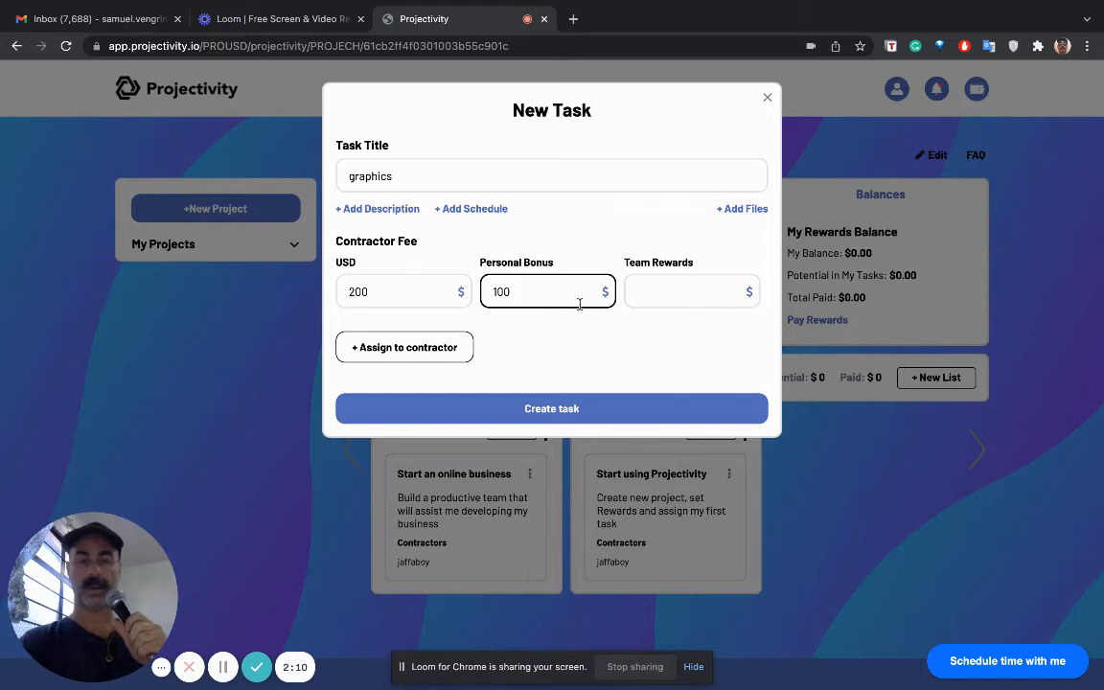
click(692, 293)
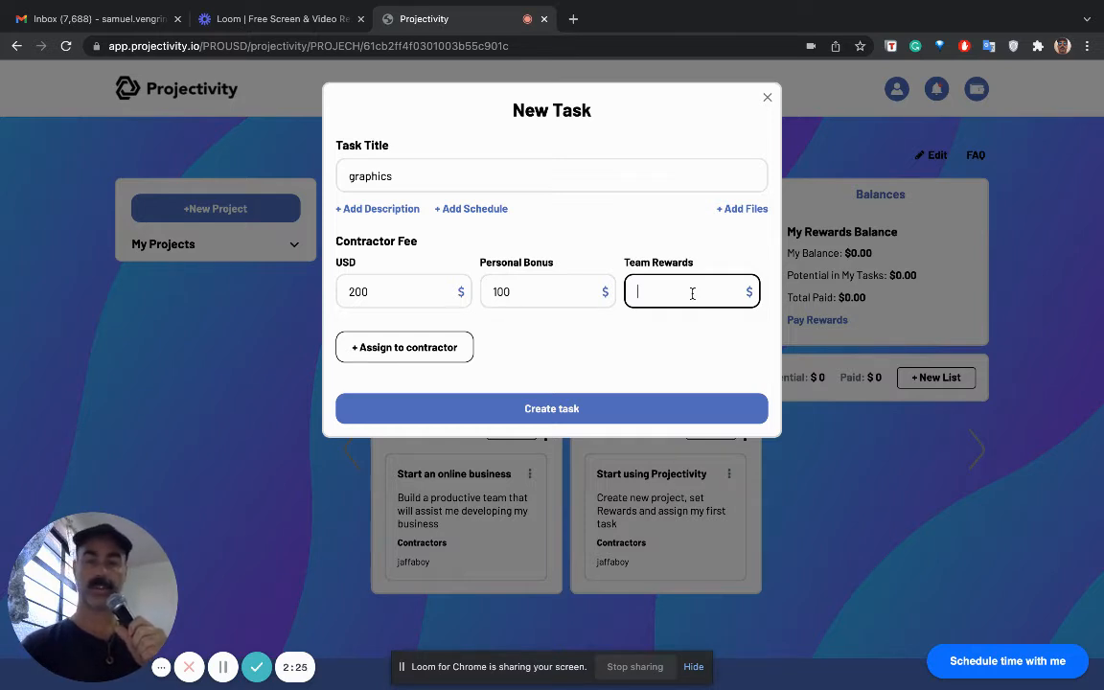
- Add the task description "graphic work" and an attachments section to the new task
click(385, 210)
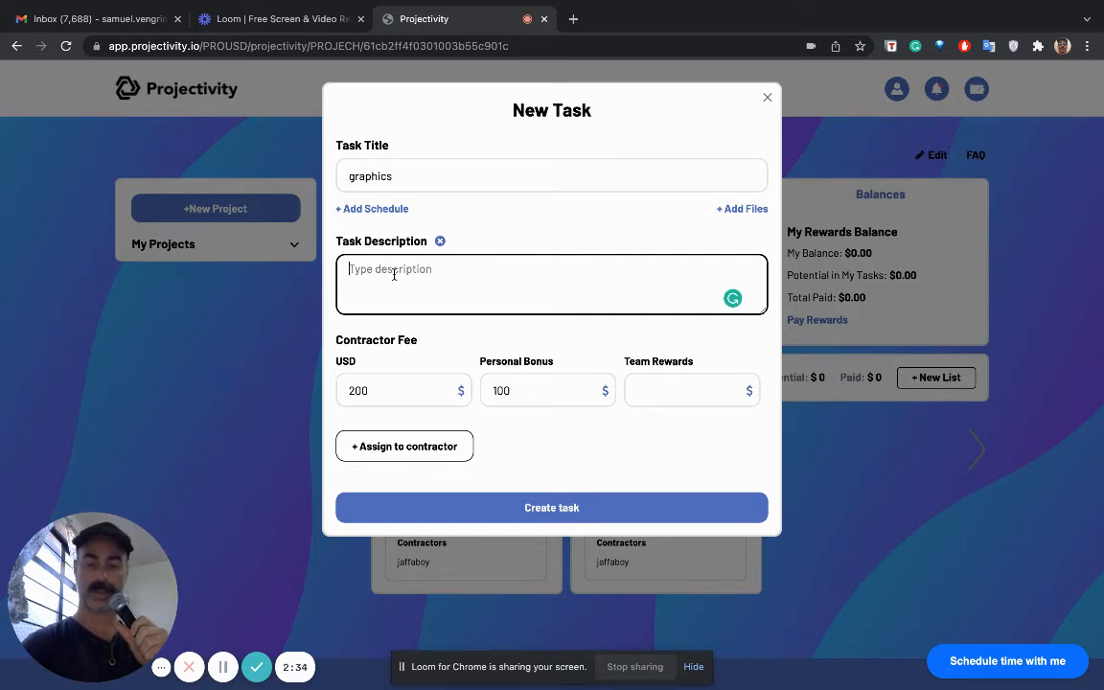
text(graphi)
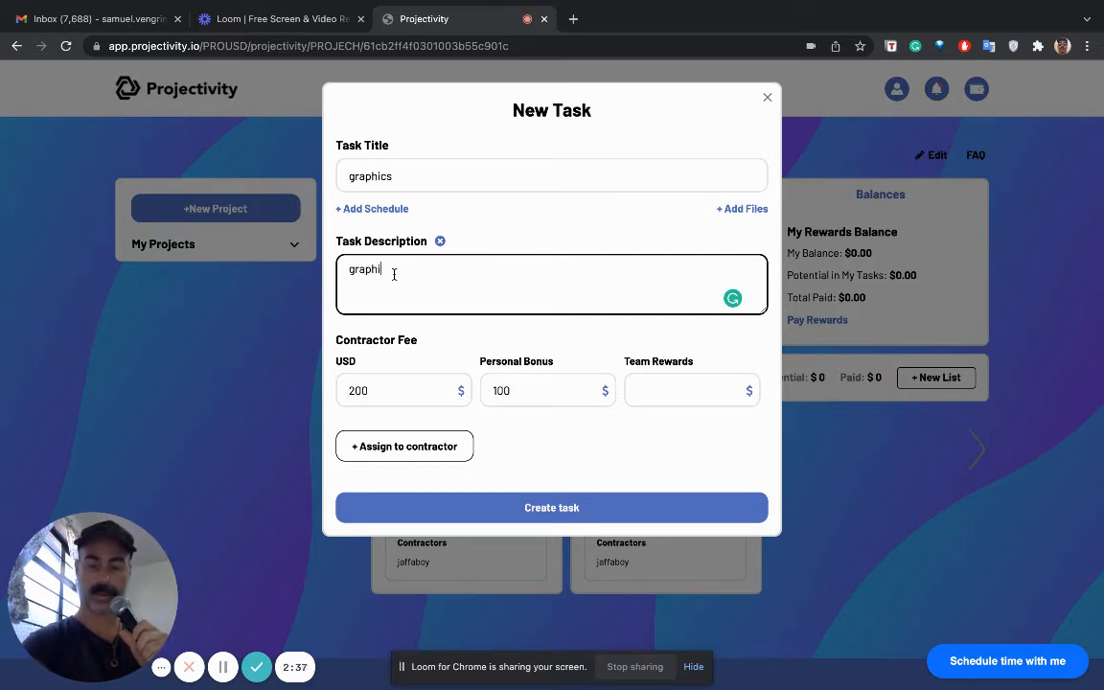
text(c wo)
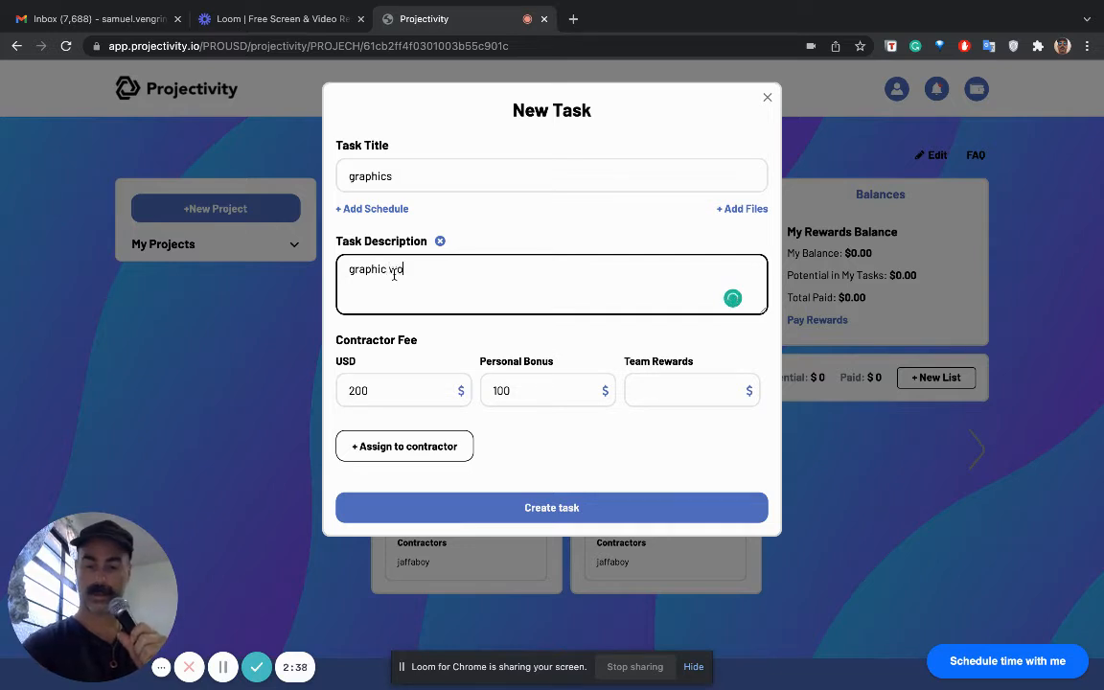
text(rk)
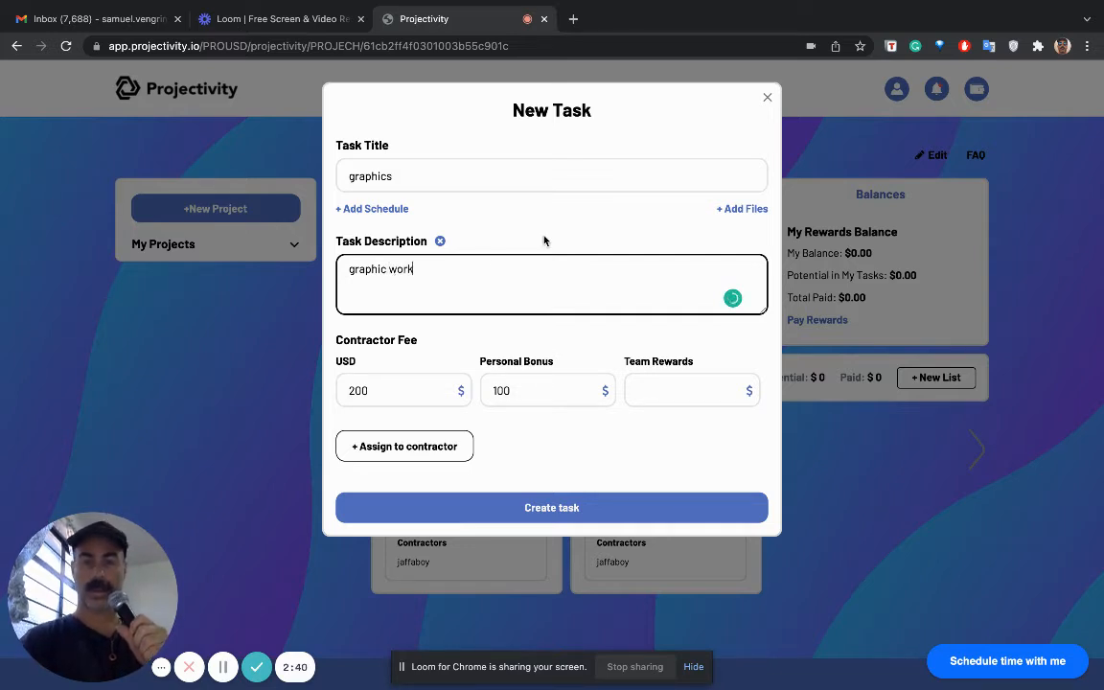
click(735, 209)
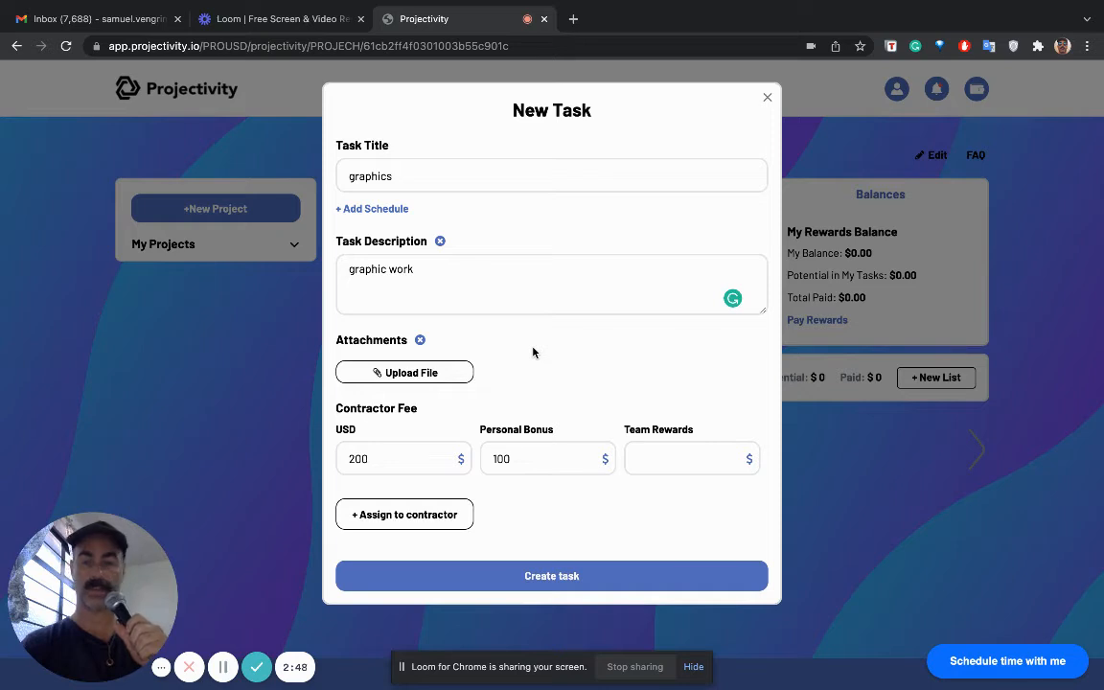
- Enter the contractor's e-mail as the task assignee and try to create the task
click(414, 518)
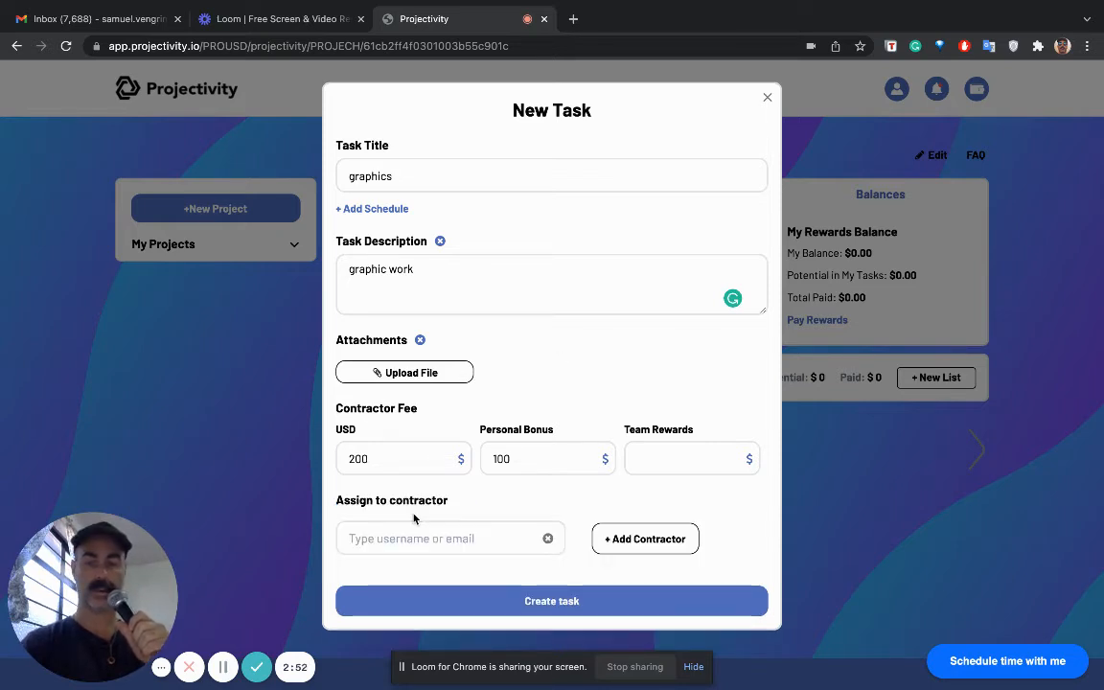
click(477, 538)
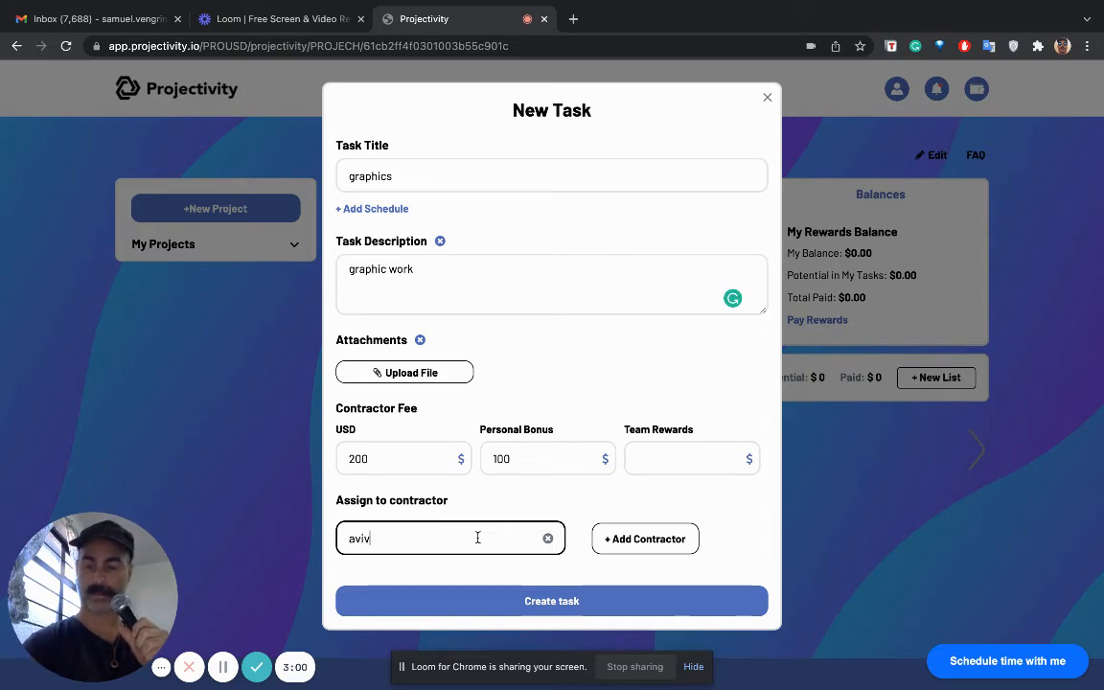
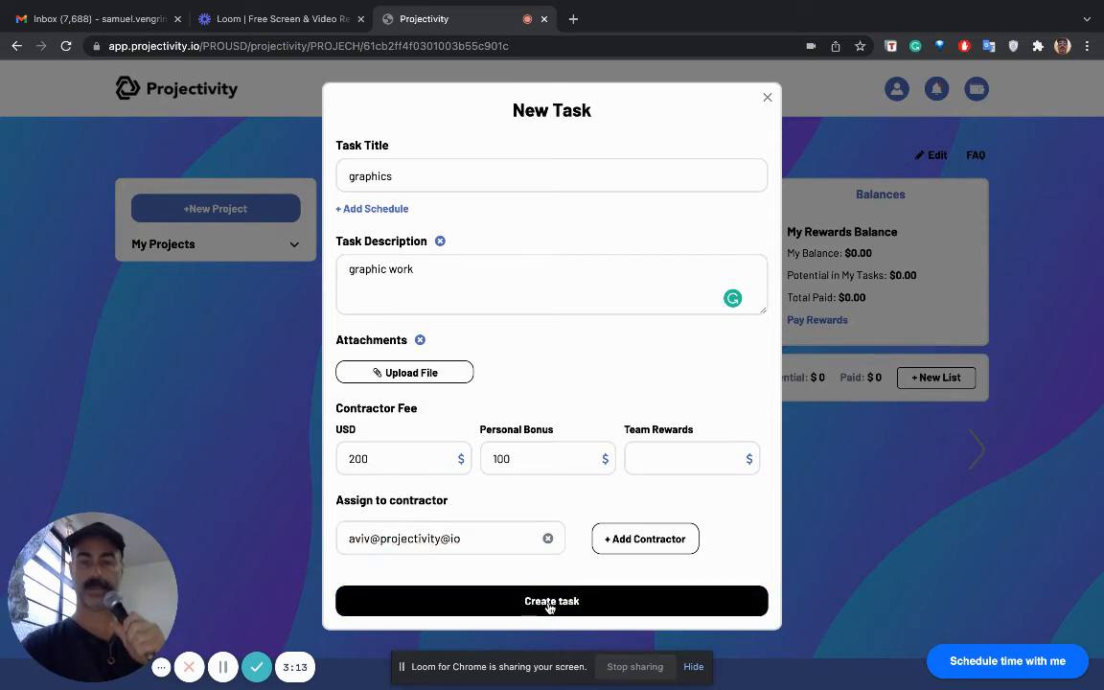
click(550, 603)
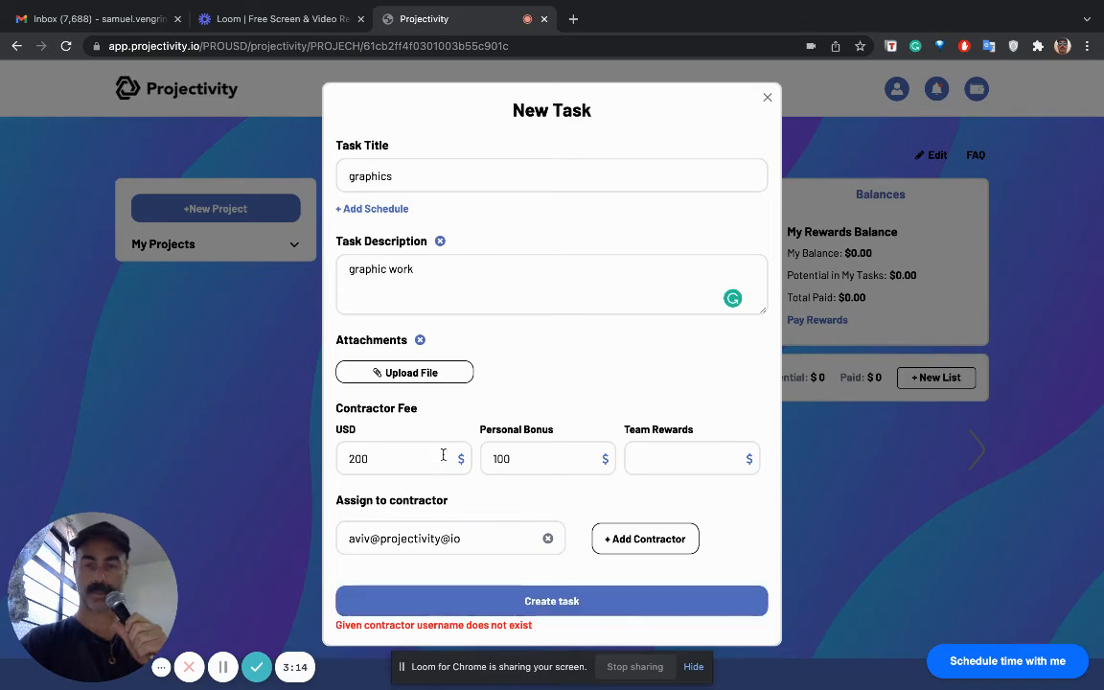
- Add a schedule to the graphics task with start date Dec 27, 2021 and due date Dec 30, 2021
click(382, 209)
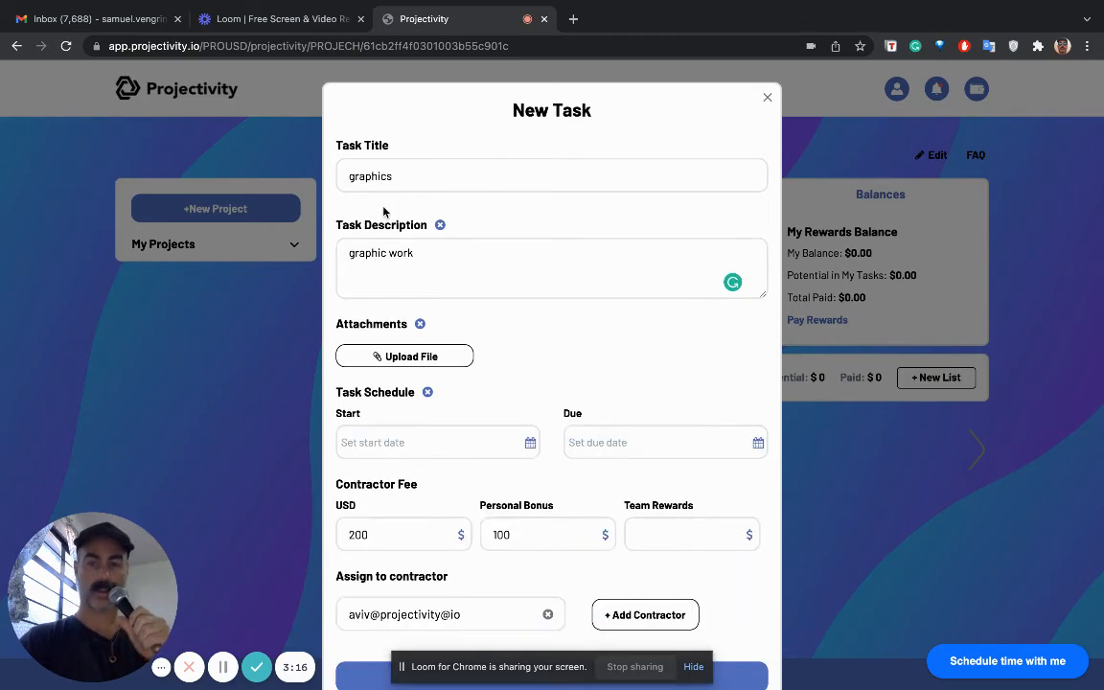
click(493, 442)
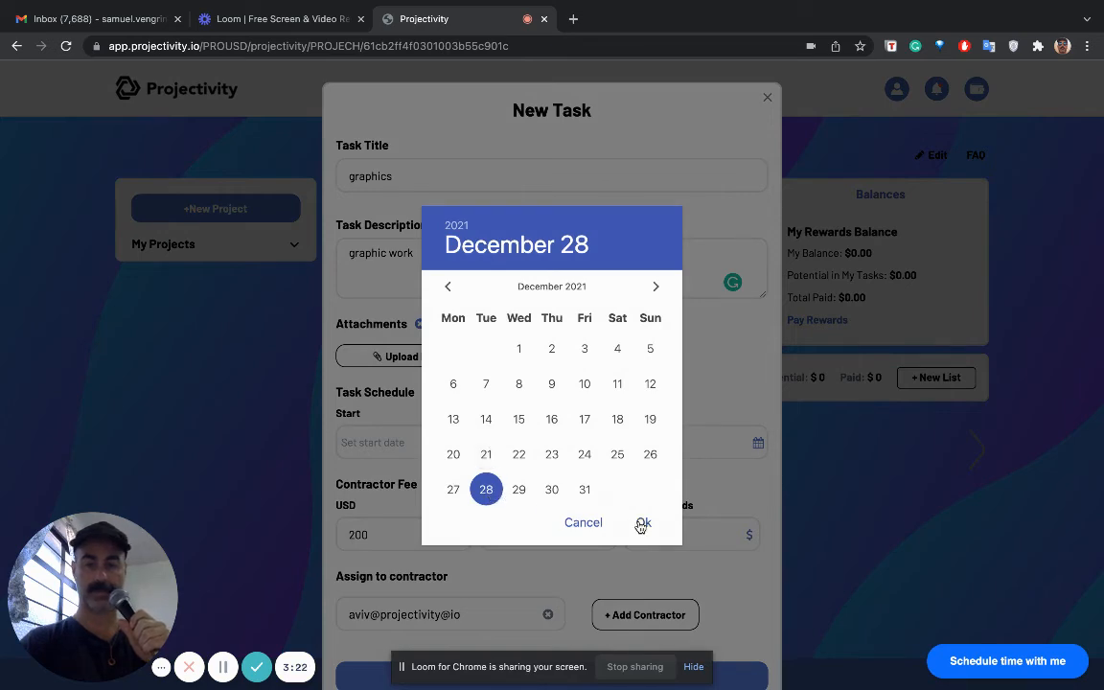
click(641, 523)
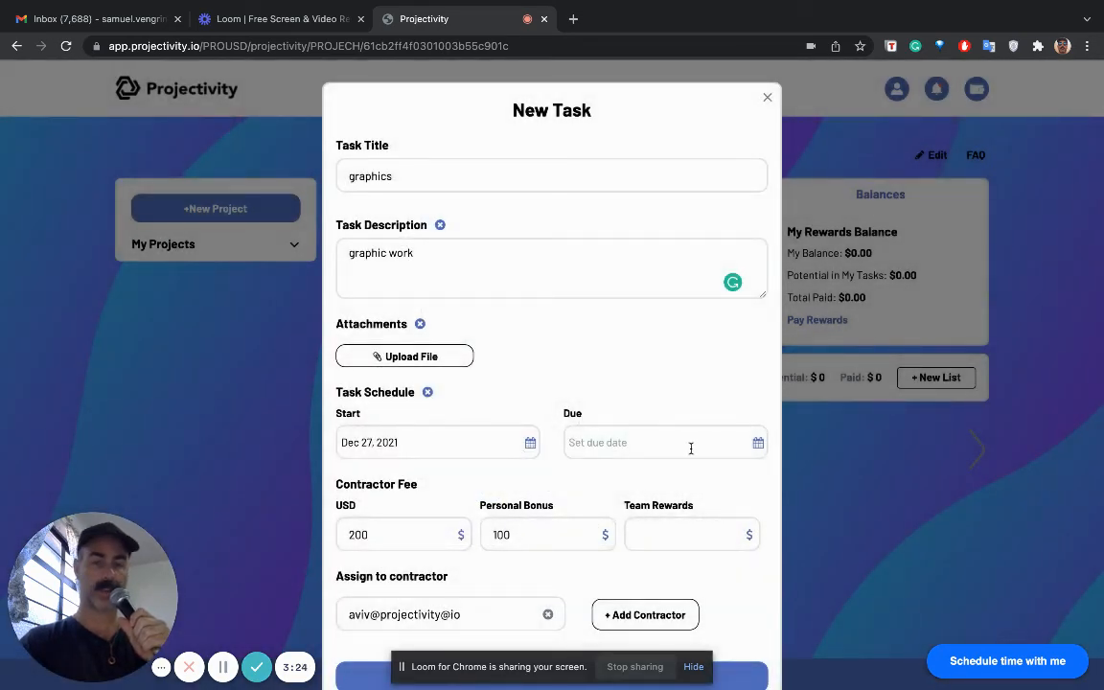
click(757, 445)
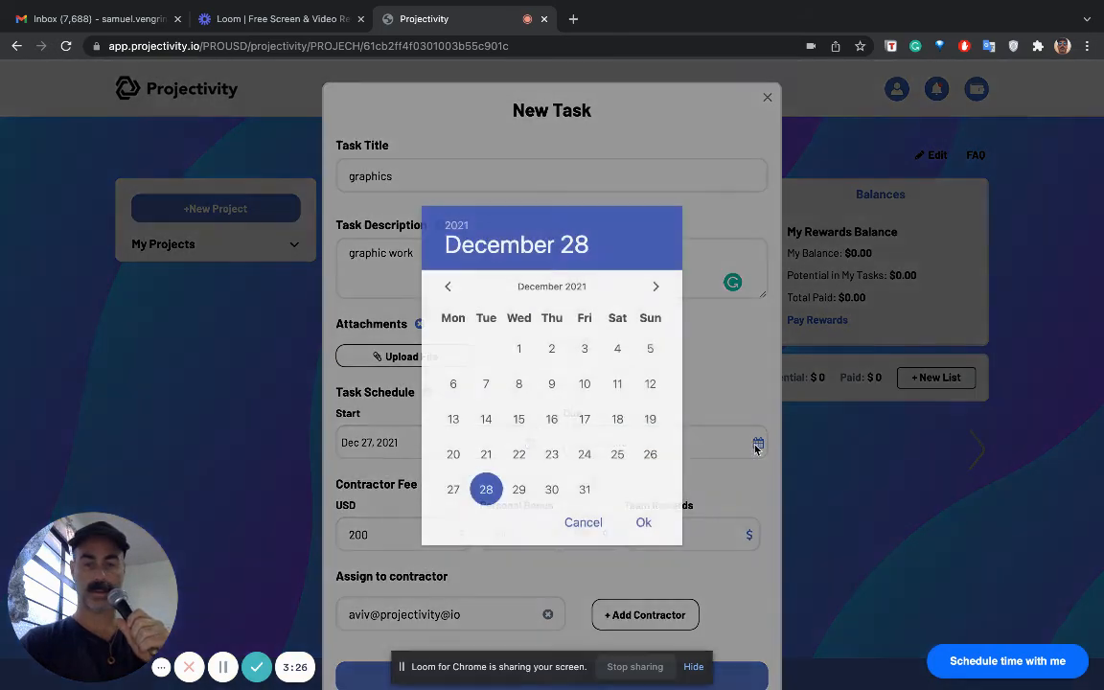
click(585, 488)
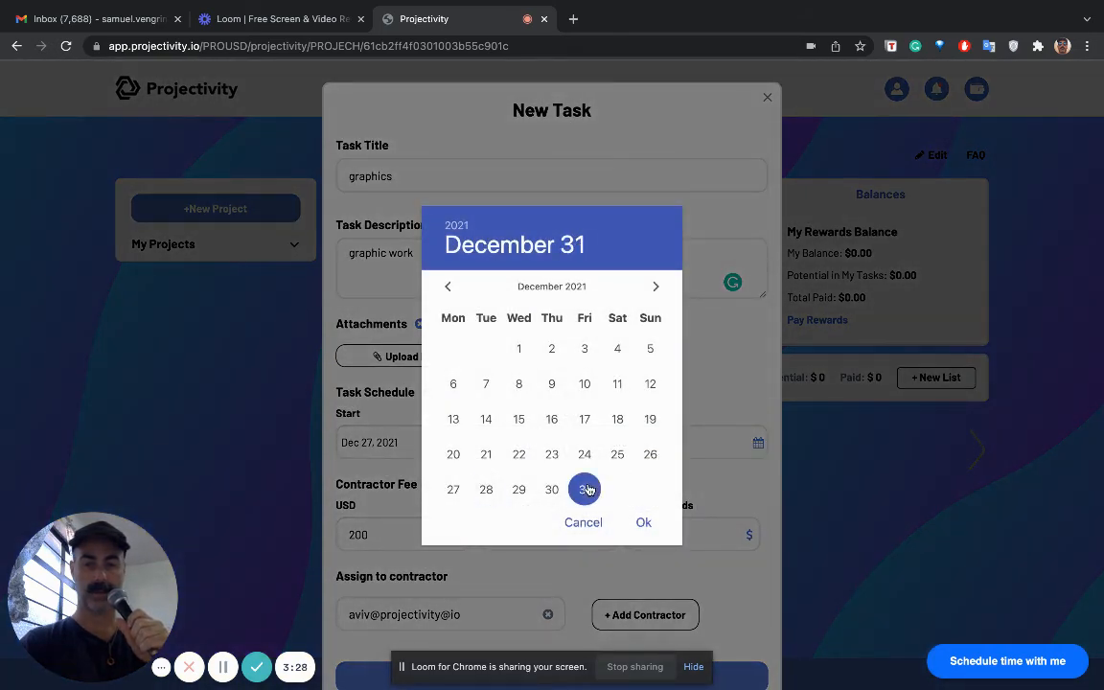
click(642, 523)
- Change the task's start date to Dec 28, 2021 and create the task
click(369, 441)
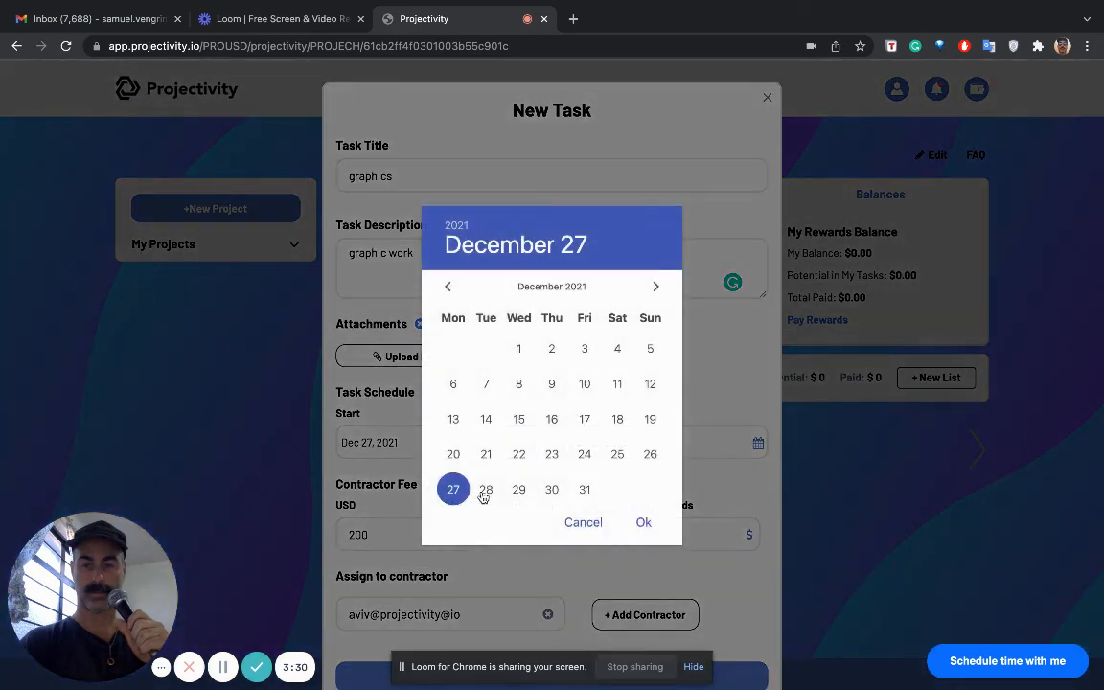
click(485, 490)
click(643, 522)
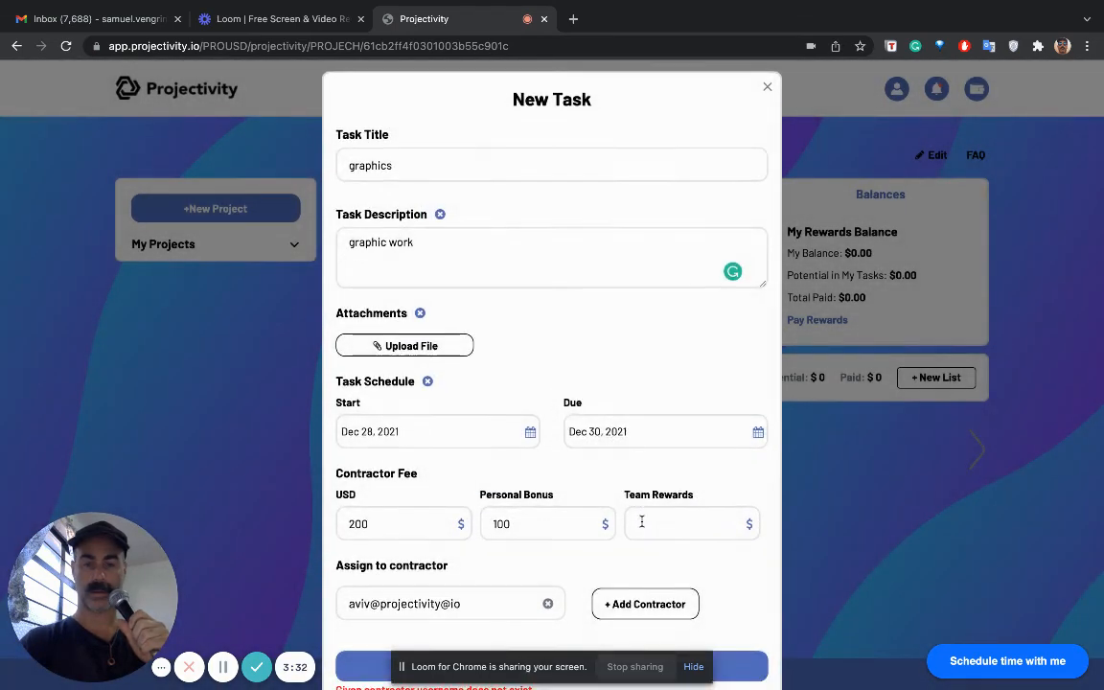
scroll(613, 574, down, 1)
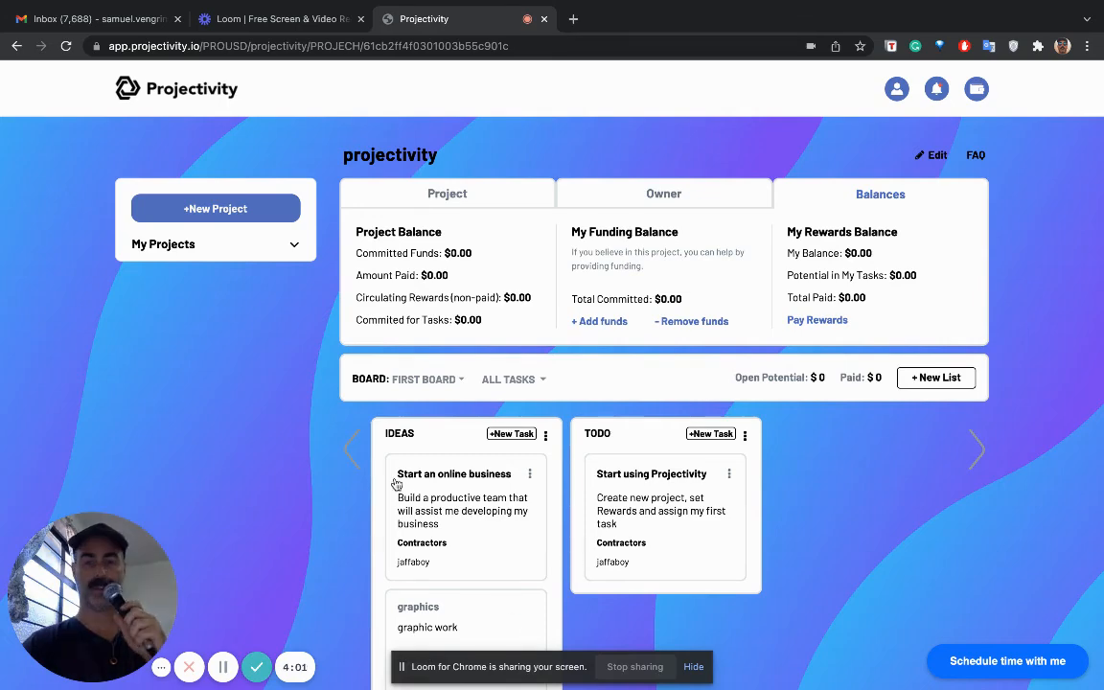
- Open the graphics task in the IDEAS list, copy its share link, and close the task details
scroll(606, 526, down, 2)
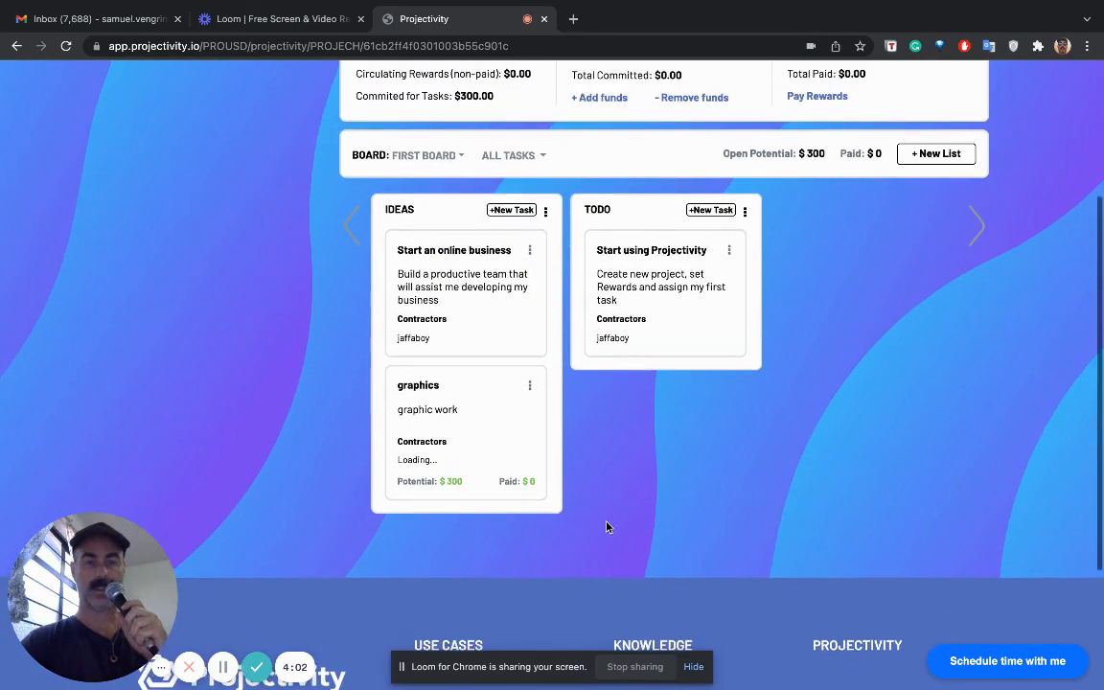
scroll(609, 525, up, 1)
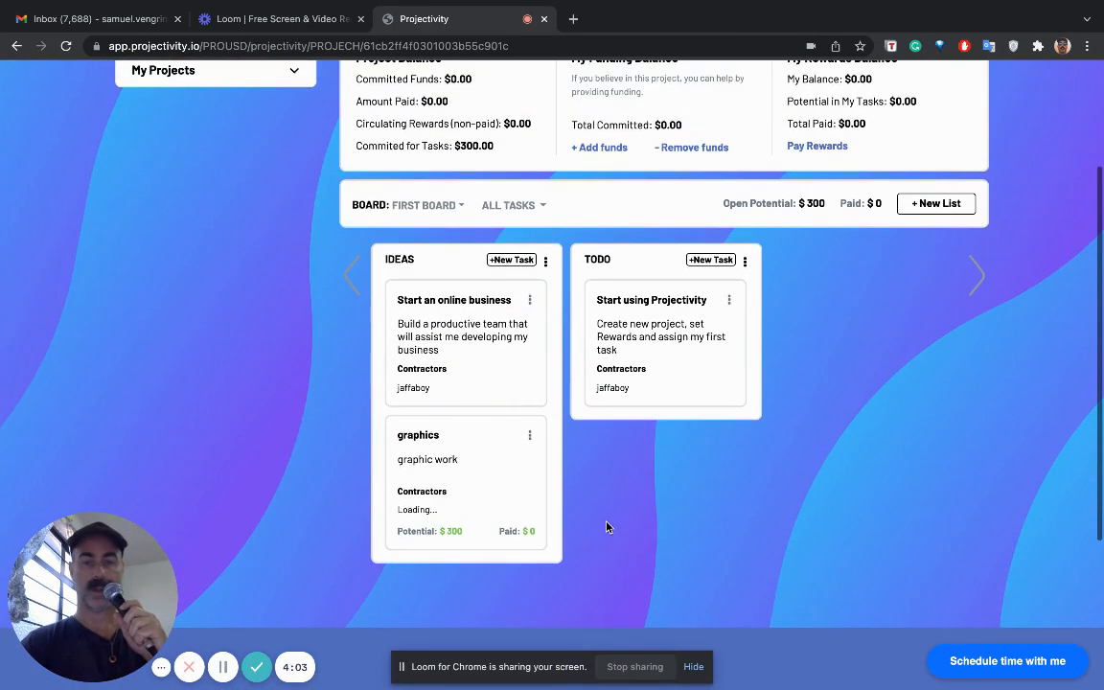
click(517, 458)
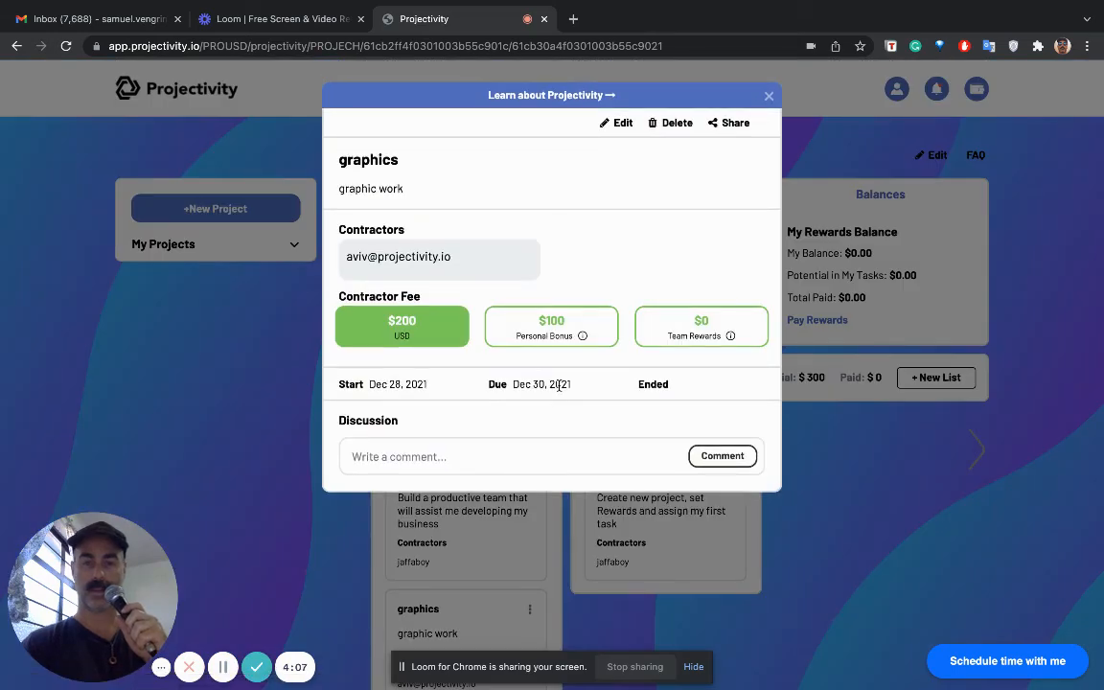
click(730, 124)
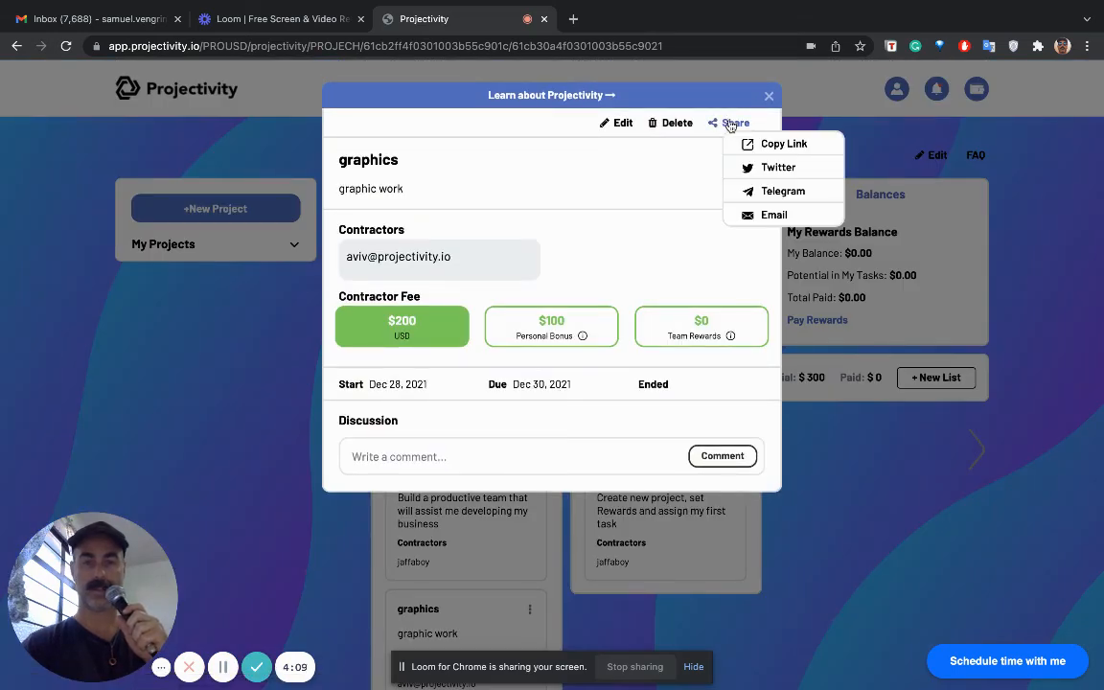
click(766, 146)
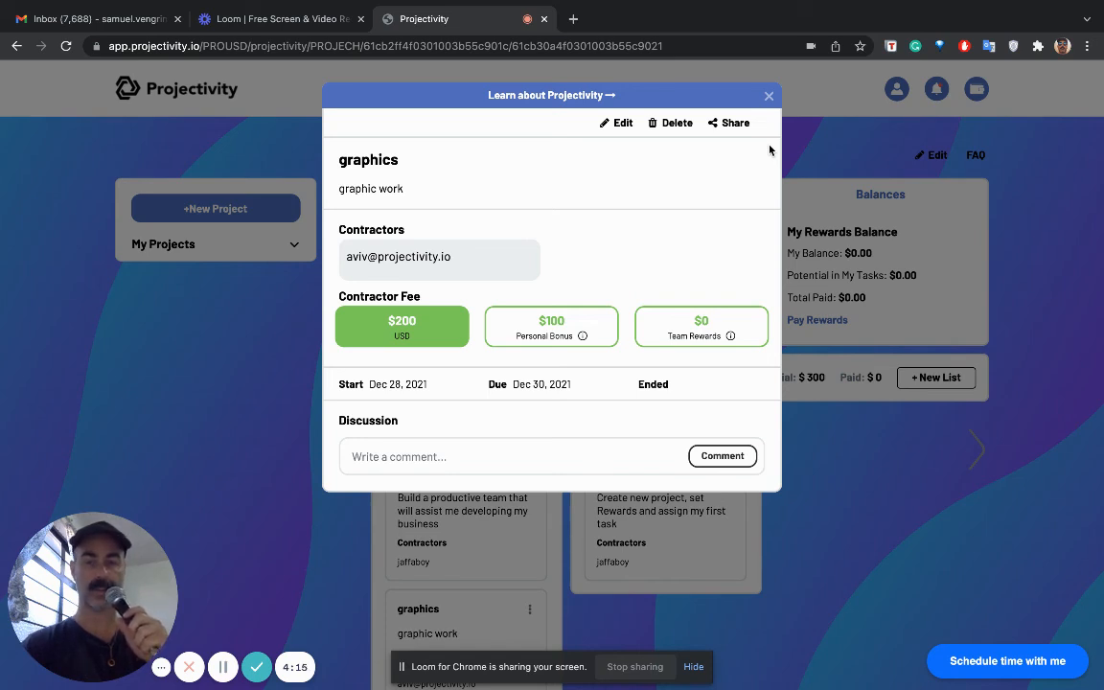
click(768, 96)
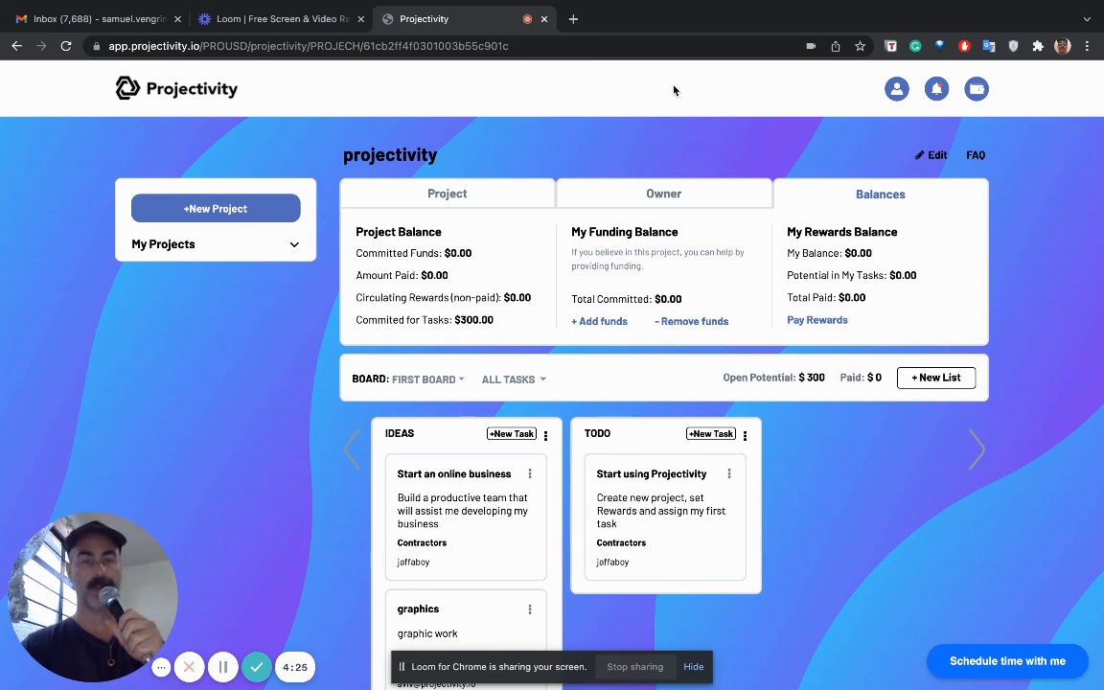
- View the Projectivity Support meeting scheduling page and close it
click(1009, 663)
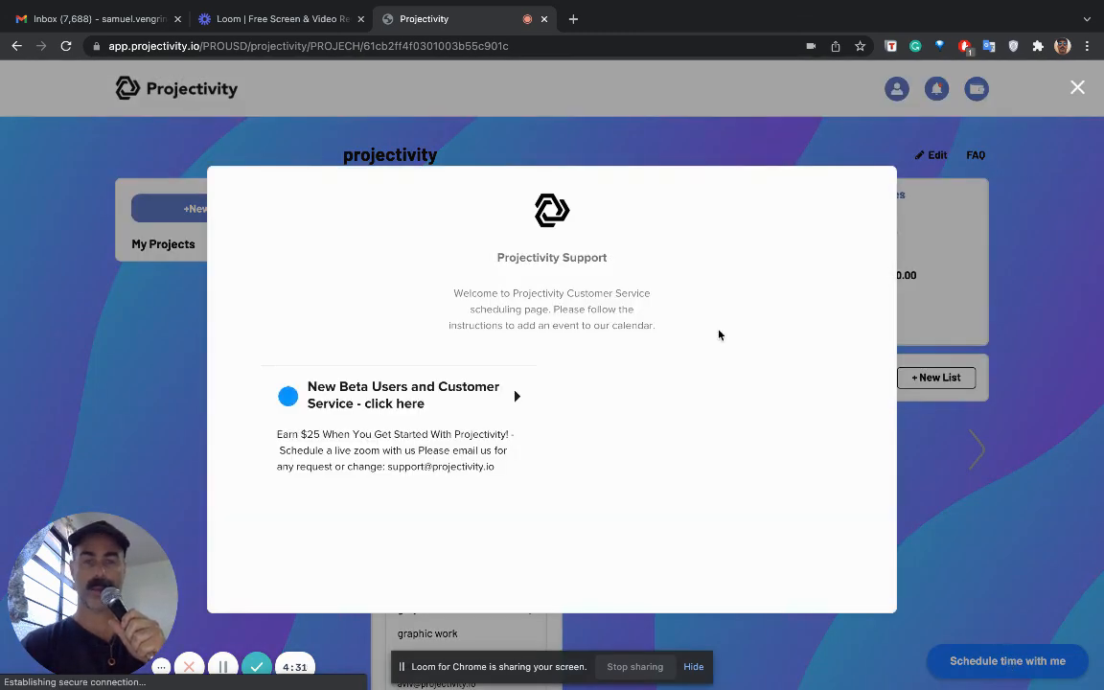
click(1077, 88)
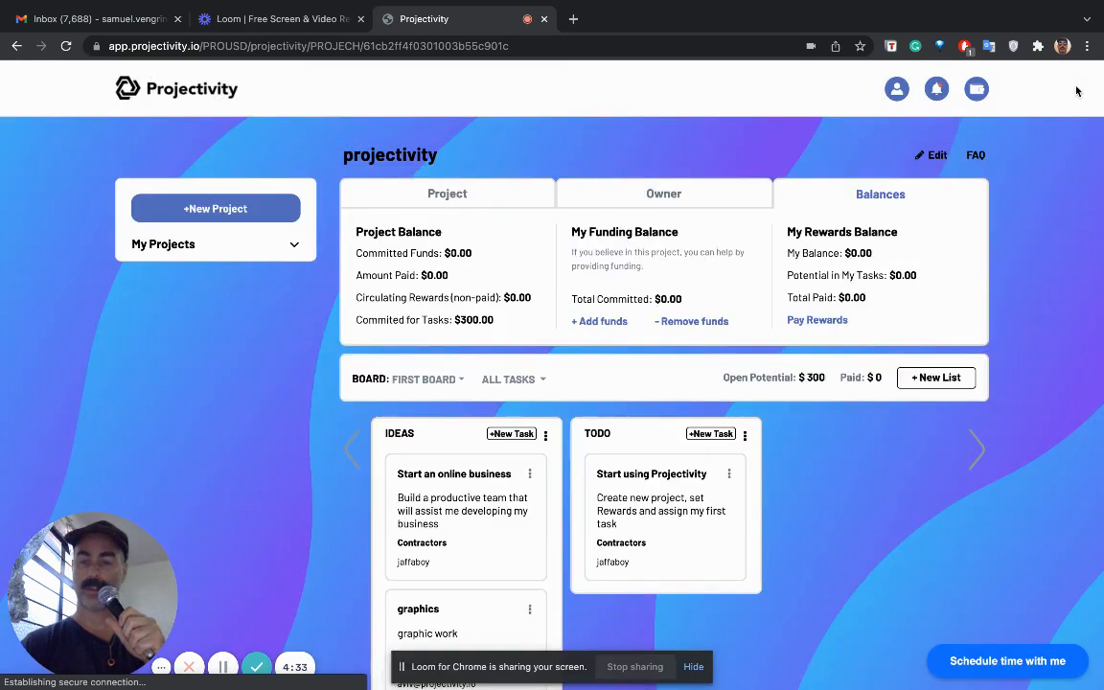